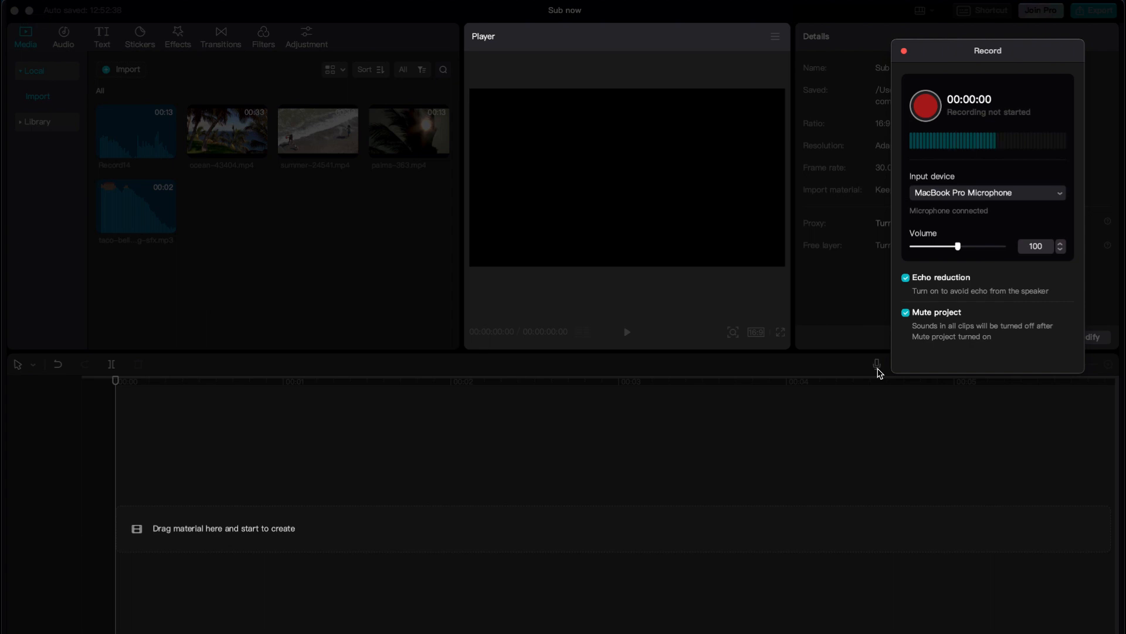
# - Keep MacBook Pro Microphone as the input device and close the voice recording window
pyautogui.click(933, 194)
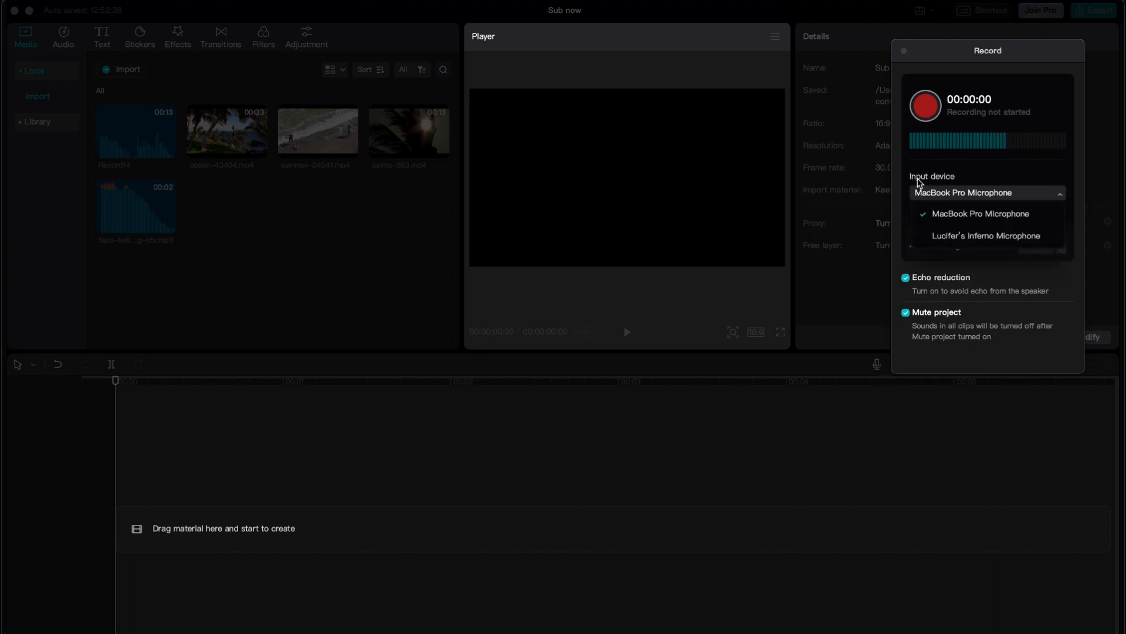
pyautogui.click(937, 192)
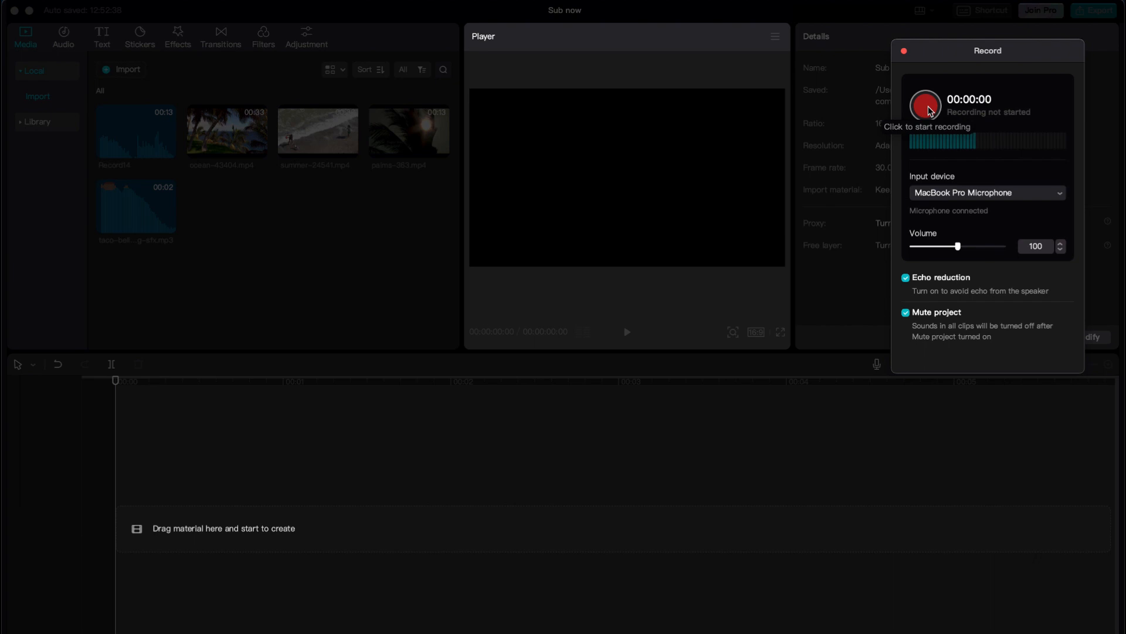
pyautogui.click(904, 51)
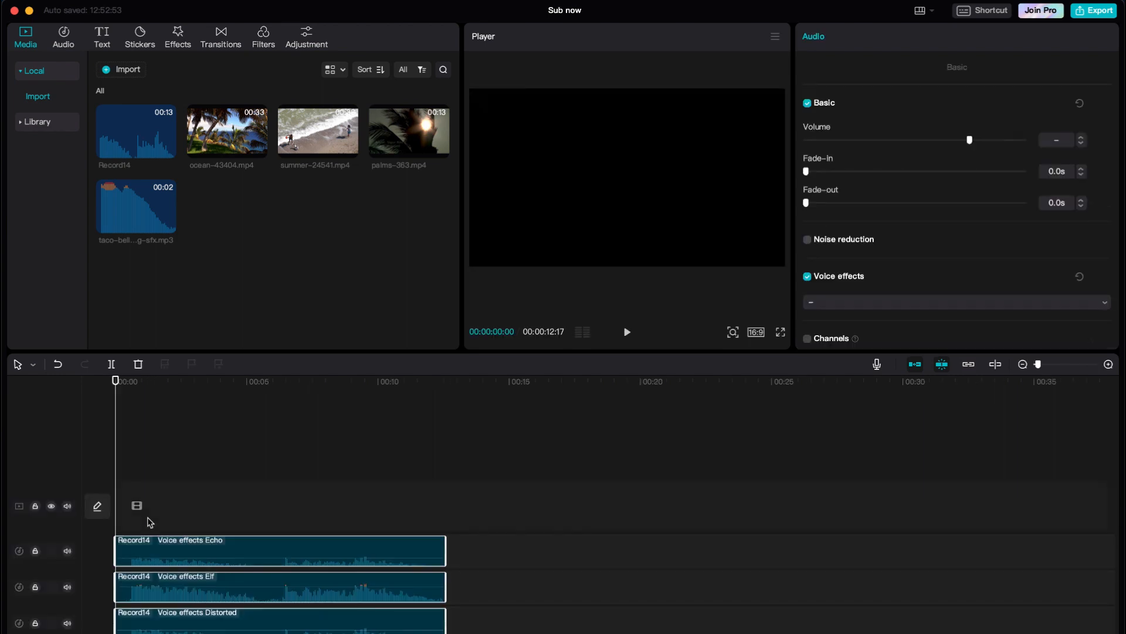
# - Mute the Elf track and preview the Echo clip with its voice effect switched off
pyautogui.click(191, 541)
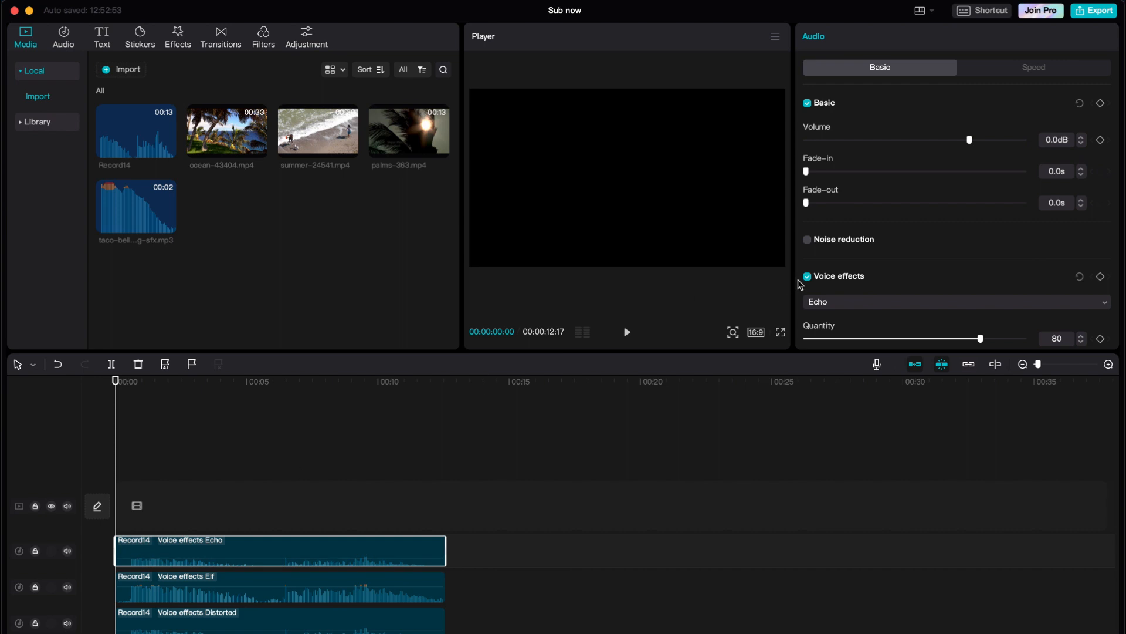
pyautogui.click(67, 587)
pyautogui.click(808, 278)
pyautogui.press('space')
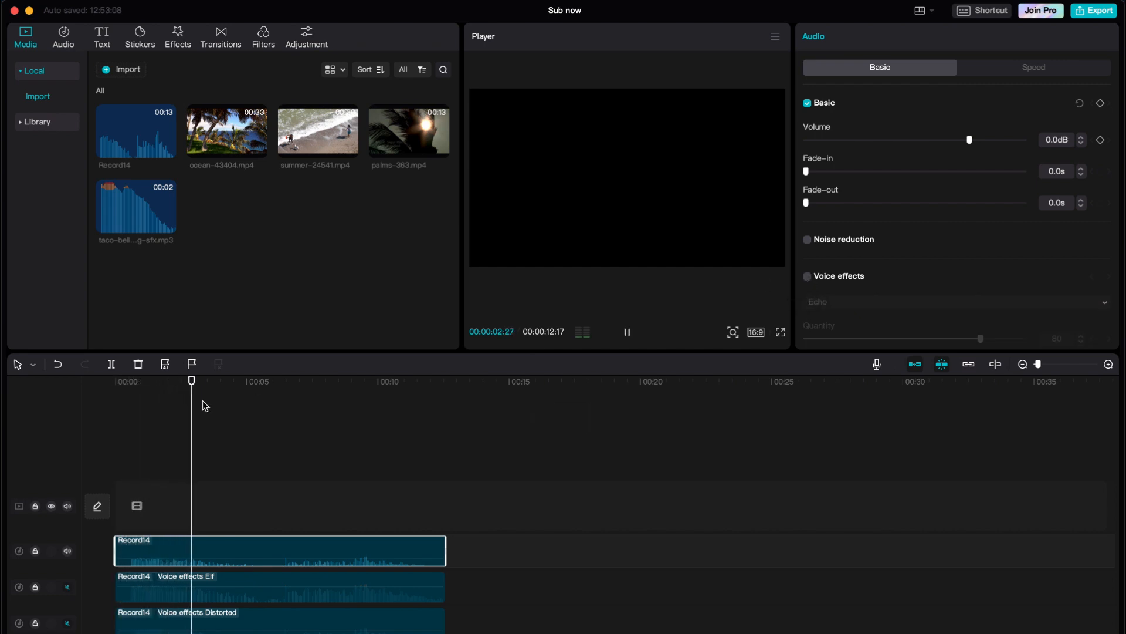
pyautogui.press('space')
pyautogui.click(93, 385)
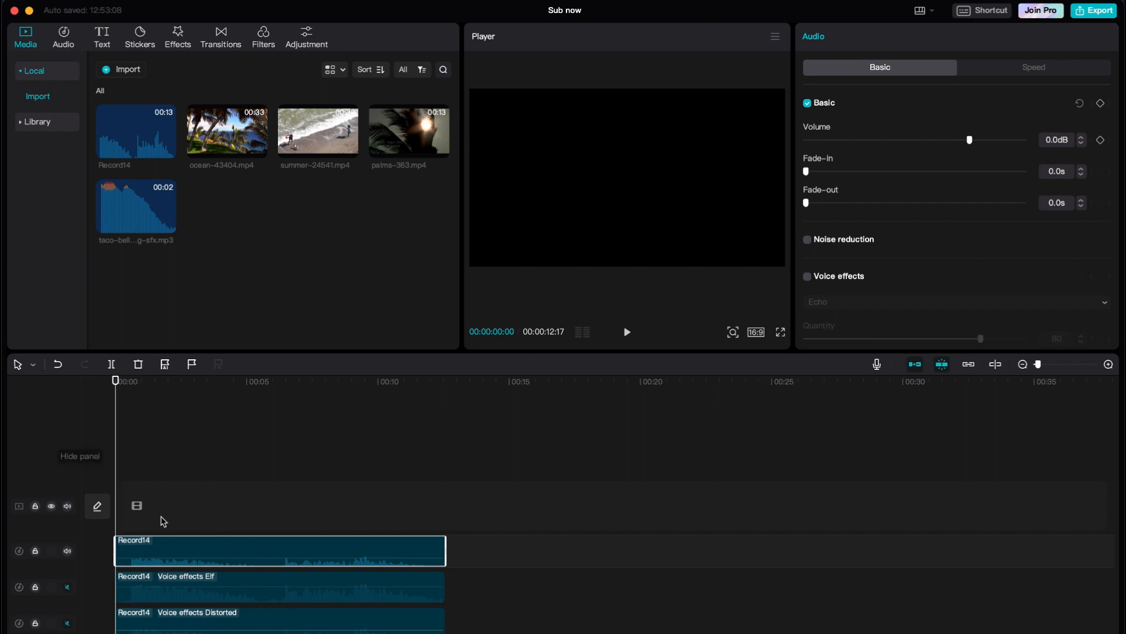
# - Restore the Echo voice effect and play the recording with it, then rewind
pyautogui.press('super+z')
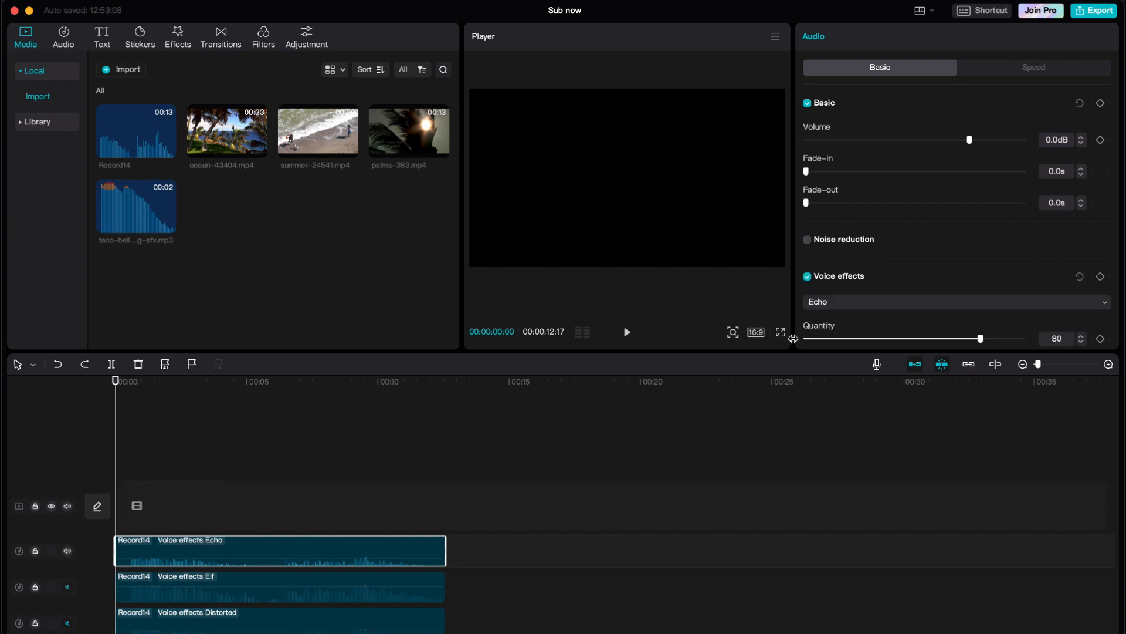
pyautogui.press('space')
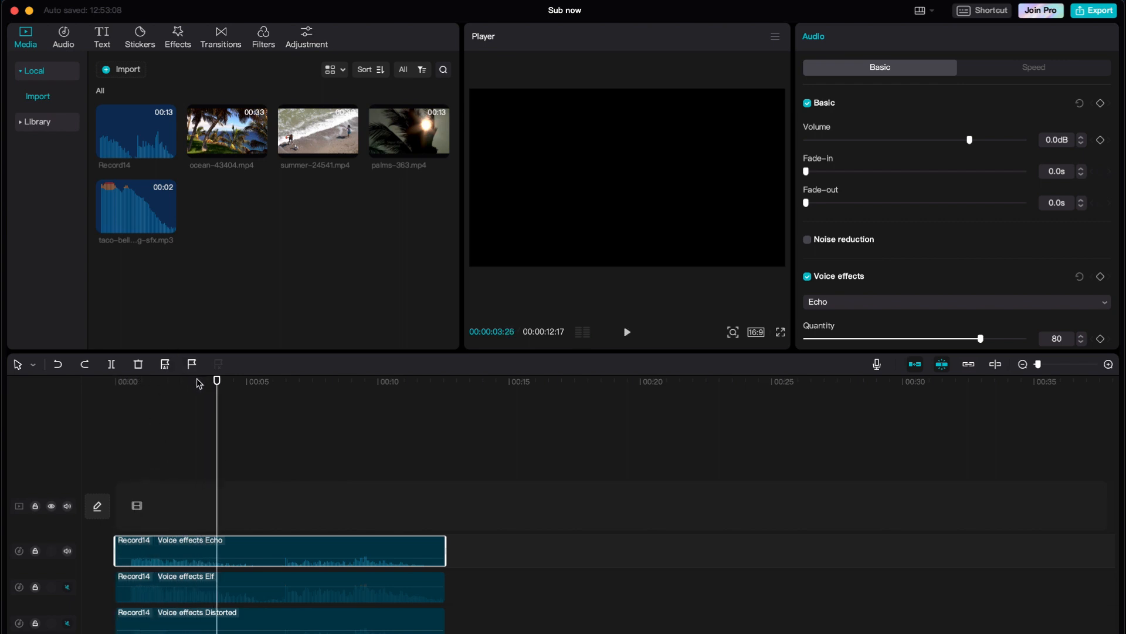
pyautogui.moveTo(200, 384); pyautogui.dragTo(78, 396)
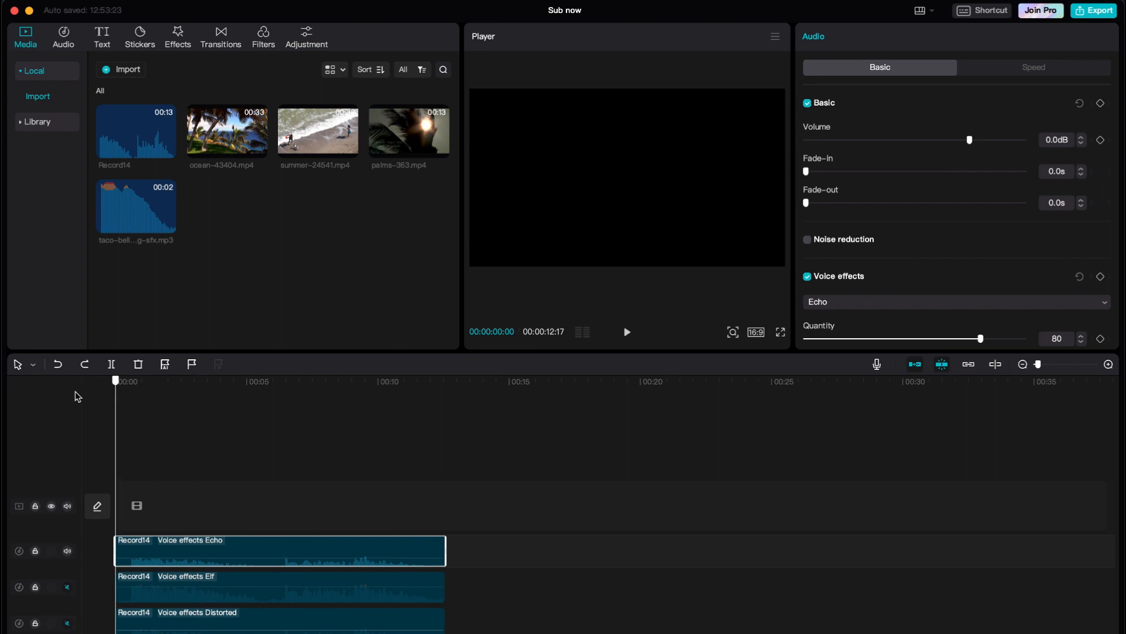
# - Unmute the Elf and Distorted tracks and play all three voice recordings from the start
pyautogui.click(170, 584)
pyautogui.click(68, 587)
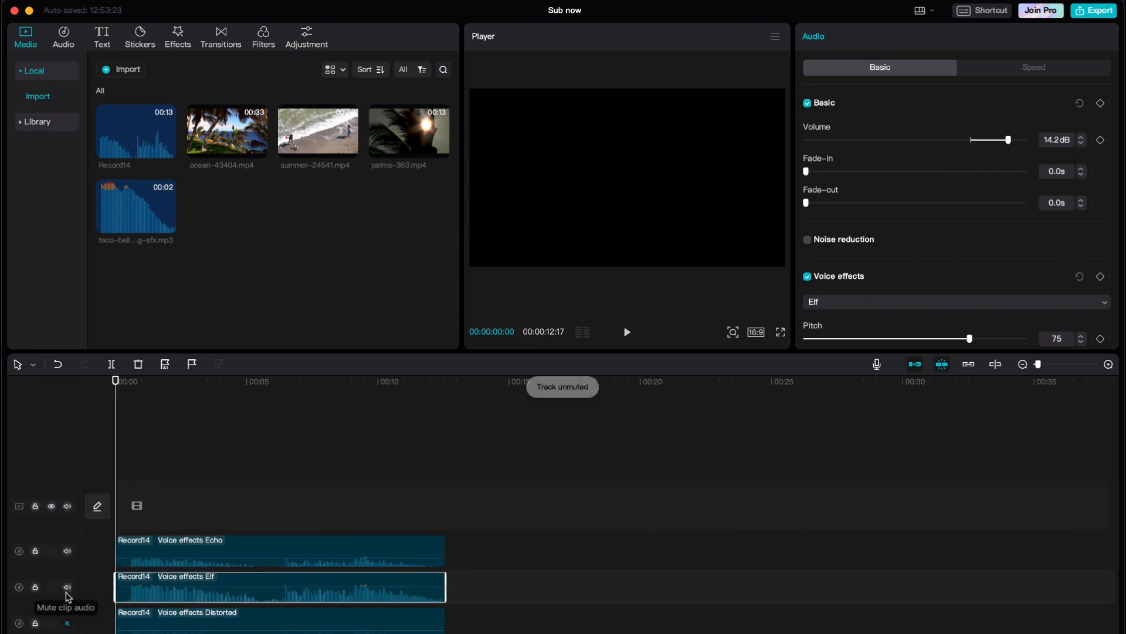
pyautogui.click(68, 626)
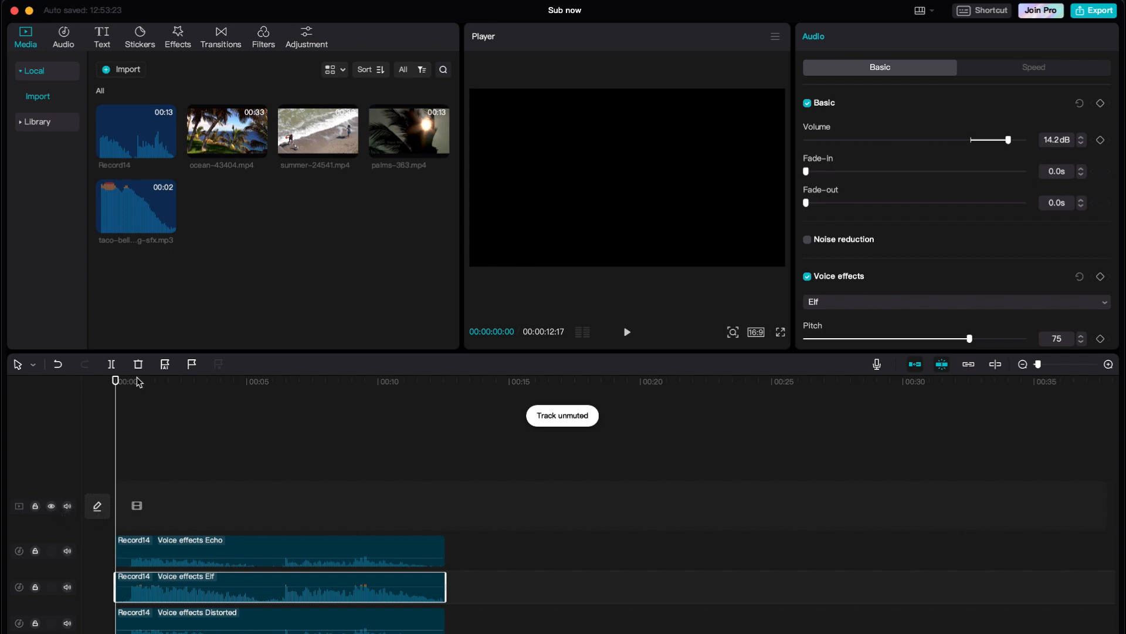
pyautogui.moveTo(137, 382); pyautogui.dragTo(95, 385)
pyautogui.press('space')
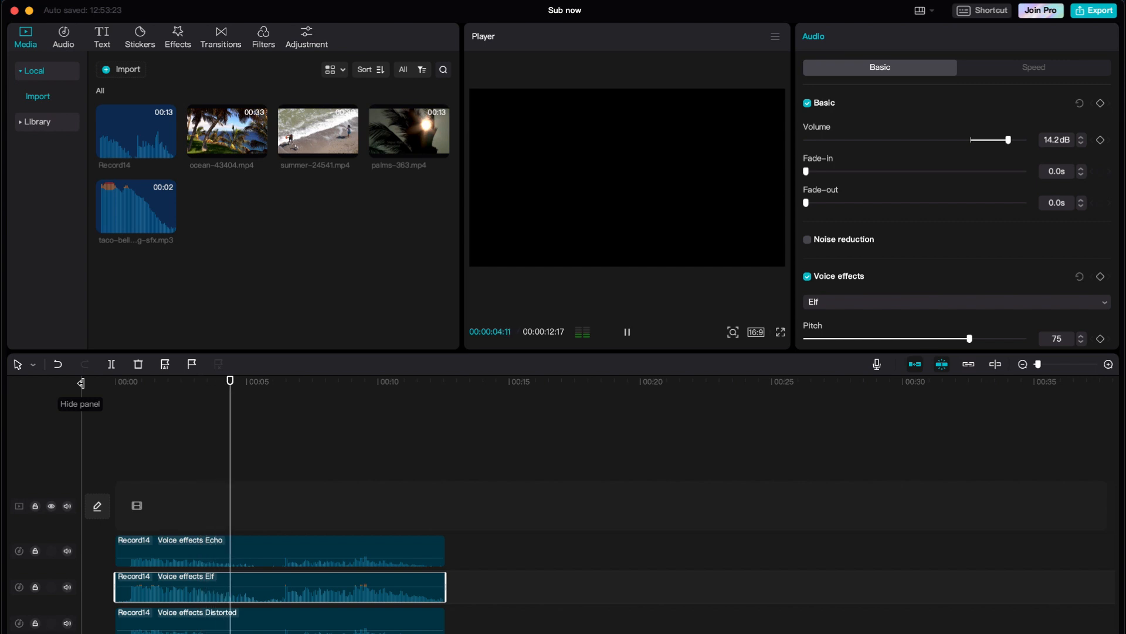
pyautogui.press('space')
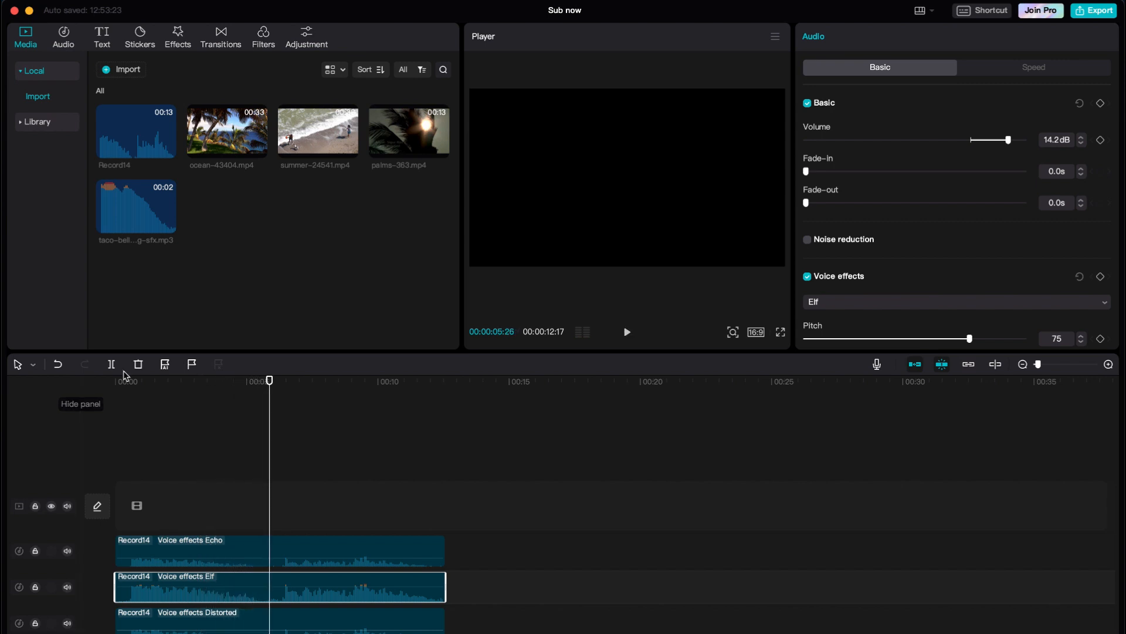
pyautogui.click(115, 381)
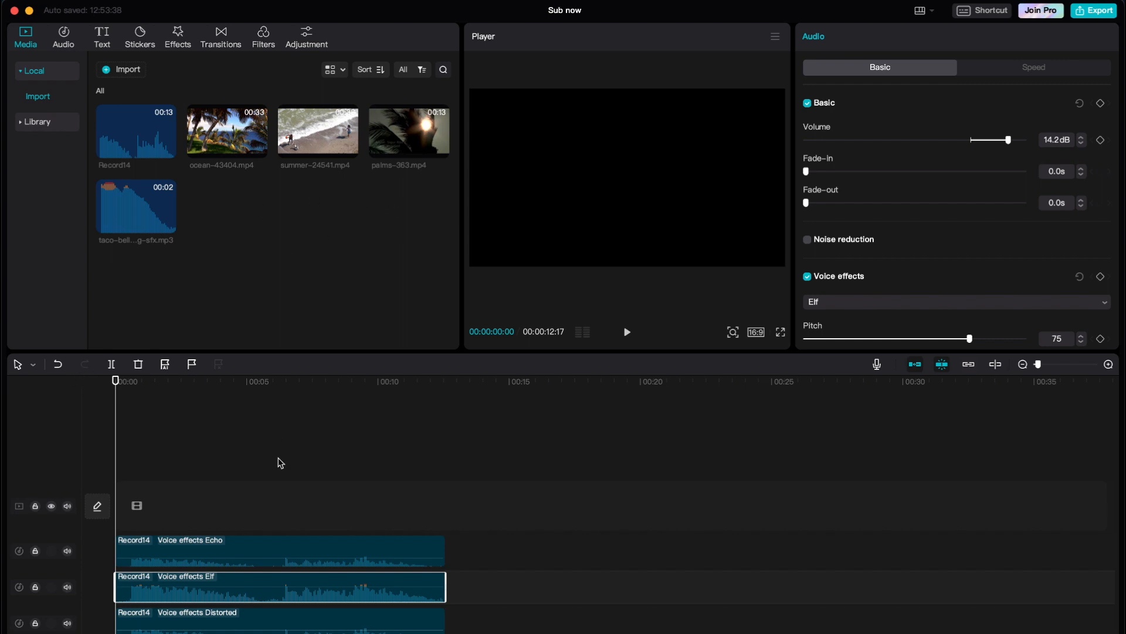
# - Add ocean-43404.mp4 at the timeline start with palms-363.mp4 above, and trim ocean's end
pyautogui.moveTo(215, 131); pyautogui.dragTo(121, 523)
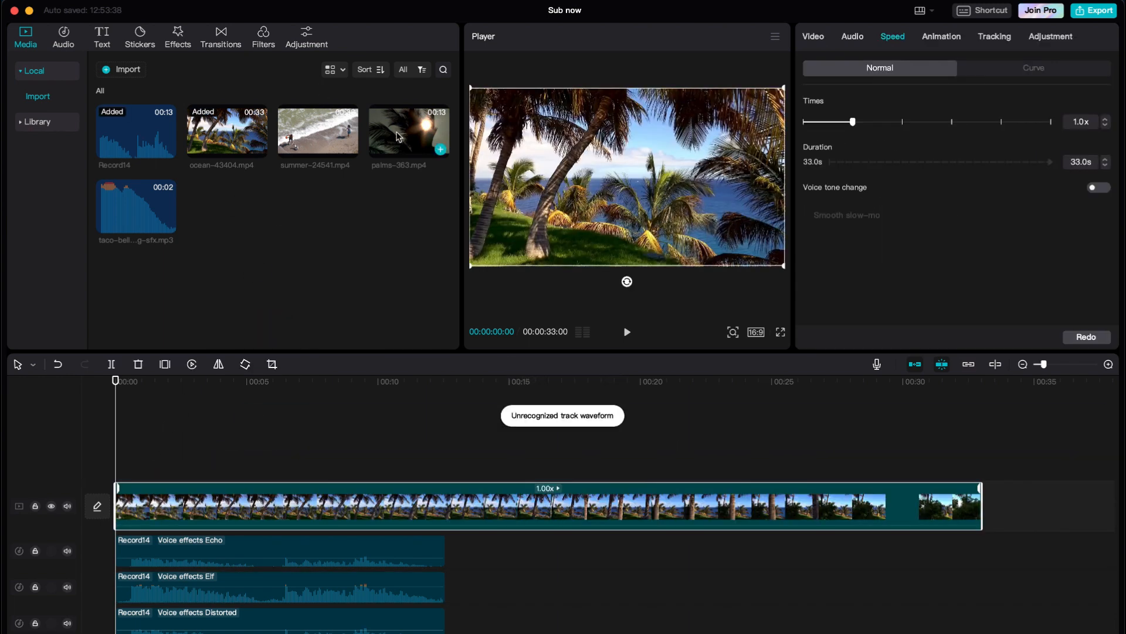
pyautogui.moveTo(384, 123); pyautogui.dragTo(389, 454)
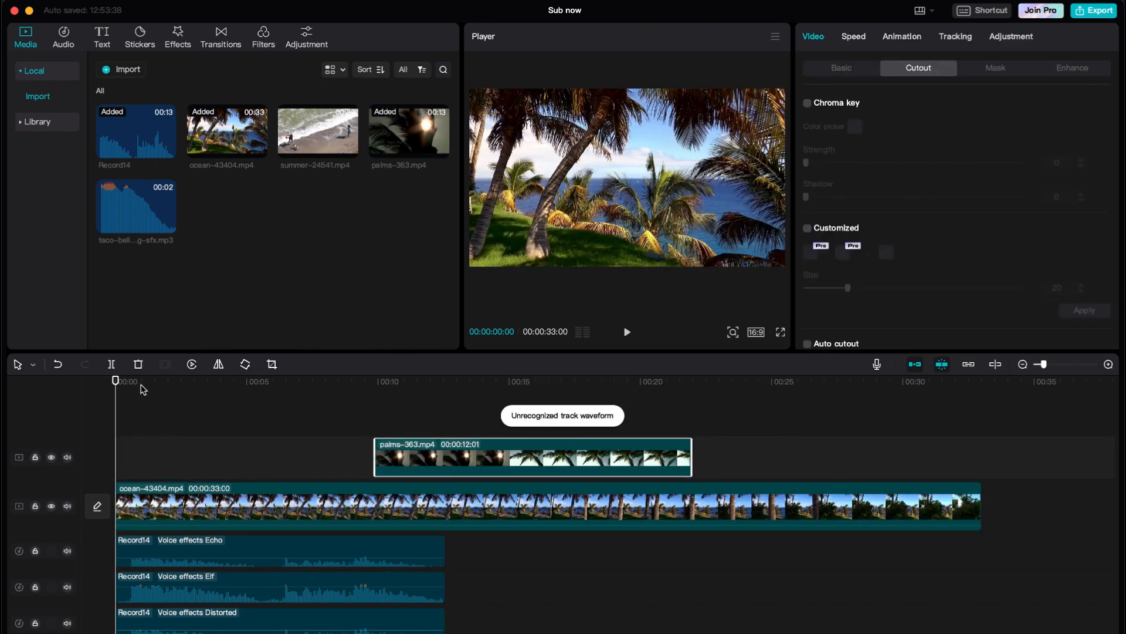
pyautogui.click(238, 505)
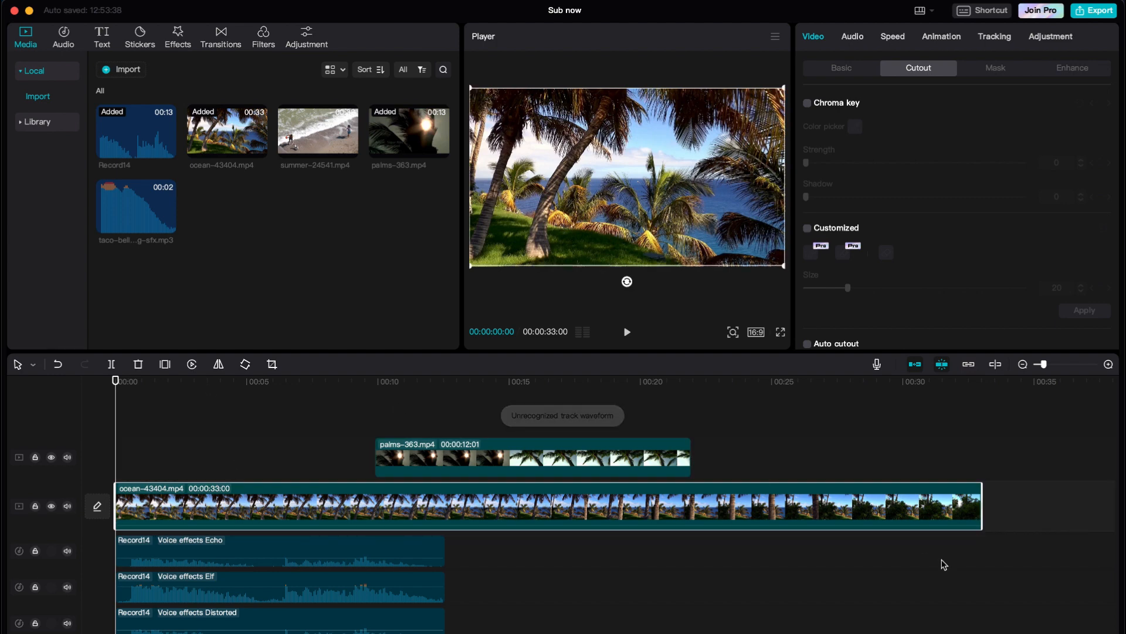
pyautogui.moveTo(981, 506); pyautogui.dragTo(246, 503)
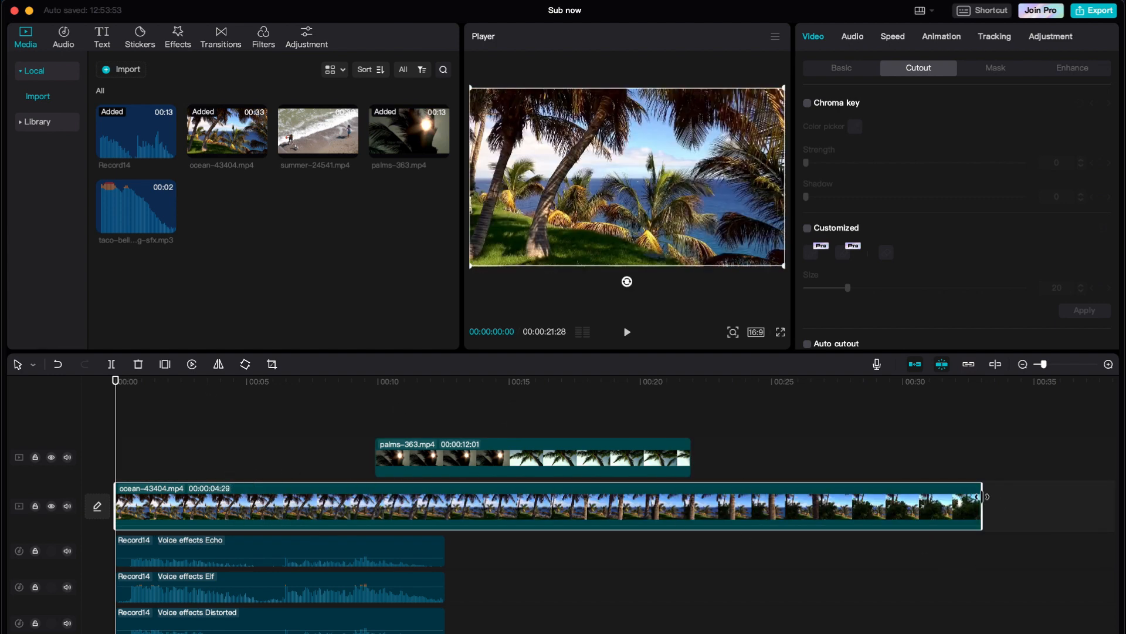
pyautogui.moveTo(982, 496); pyautogui.dragTo(491, 498)
pyautogui.click(564, 422)
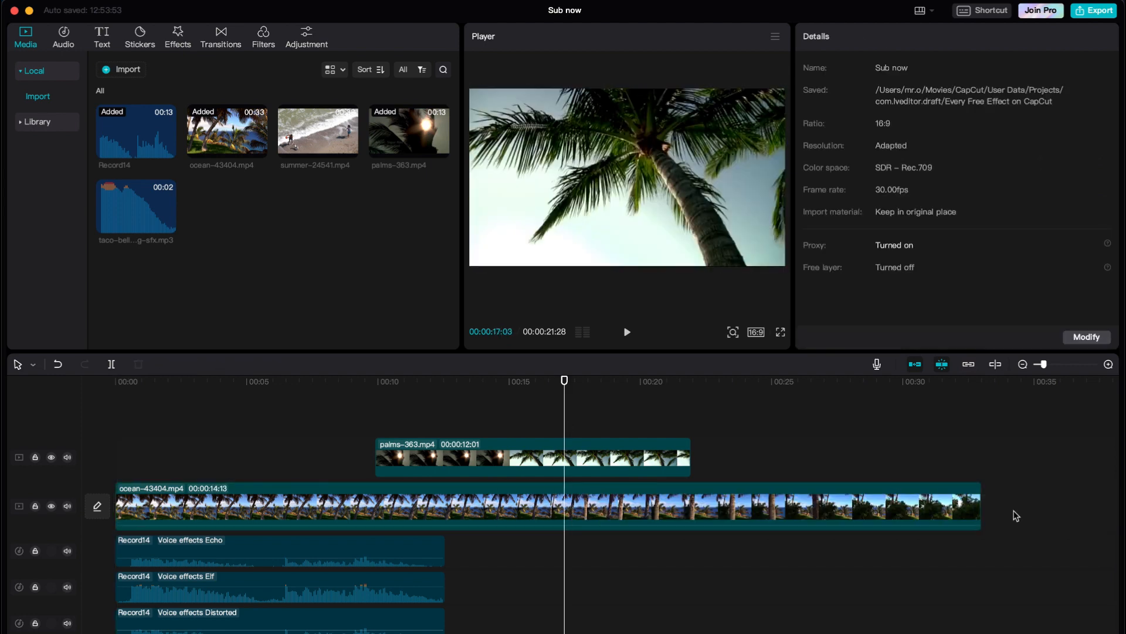
pyautogui.click(946, 496)
pyautogui.moveTo(979, 490); pyautogui.dragTo(387, 490)
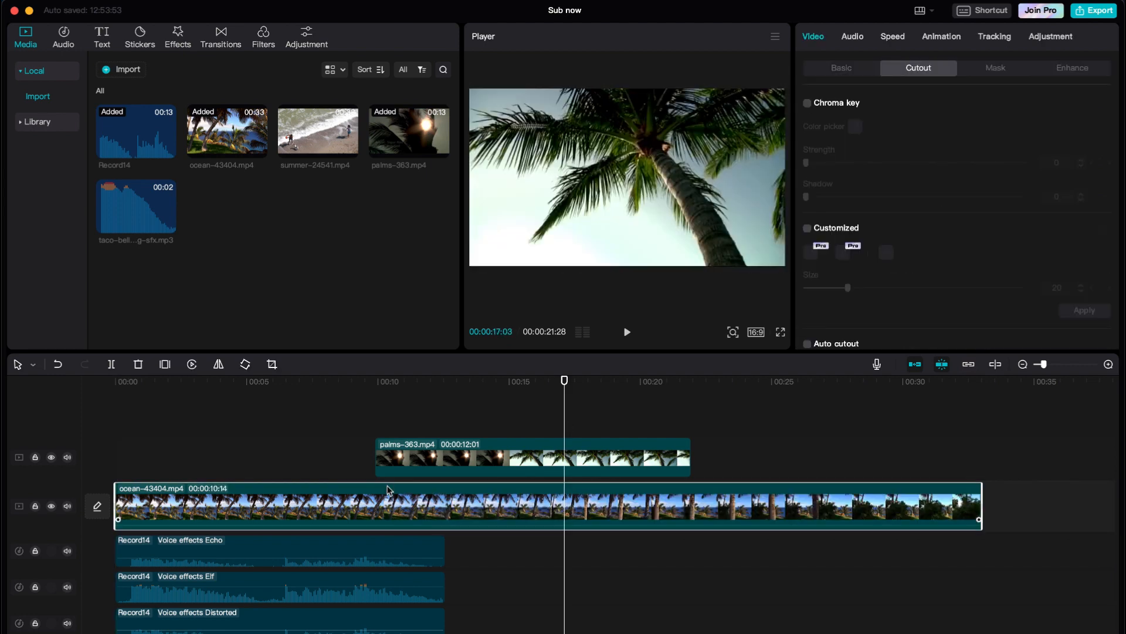
# - Shift palms-363.mp4 later on its track and place the playhead at 00:00:12:06
pyautogui.moveTo(436, 456); pyautogui.dragTo(495, 464)
pyautogui.scroll(-4, 495, 460)
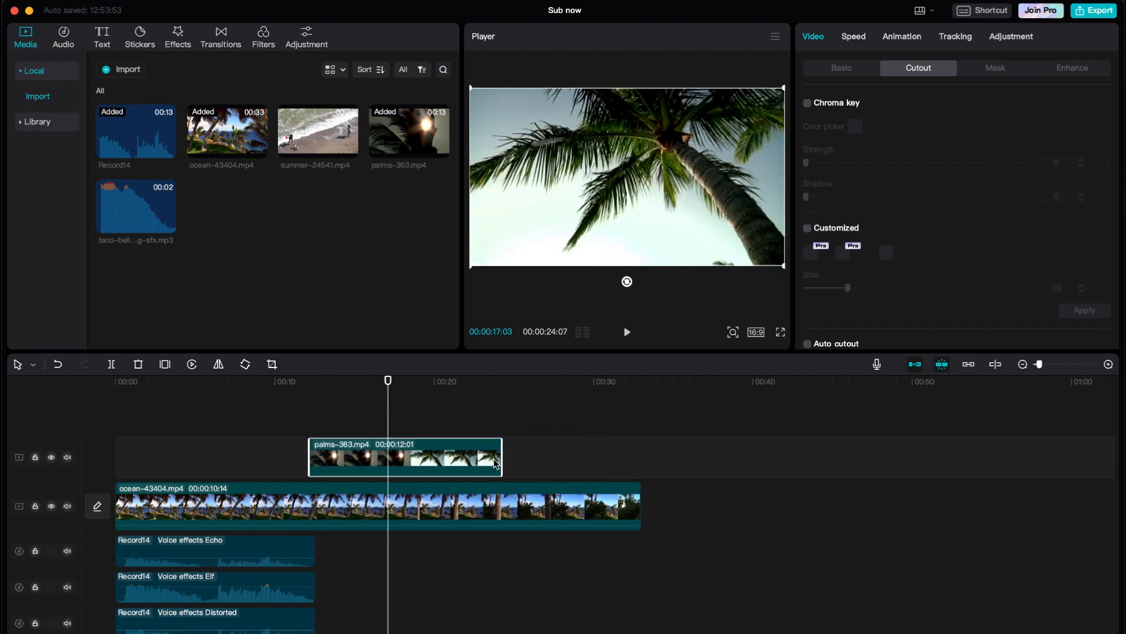
pyautogui.click(287, 500)
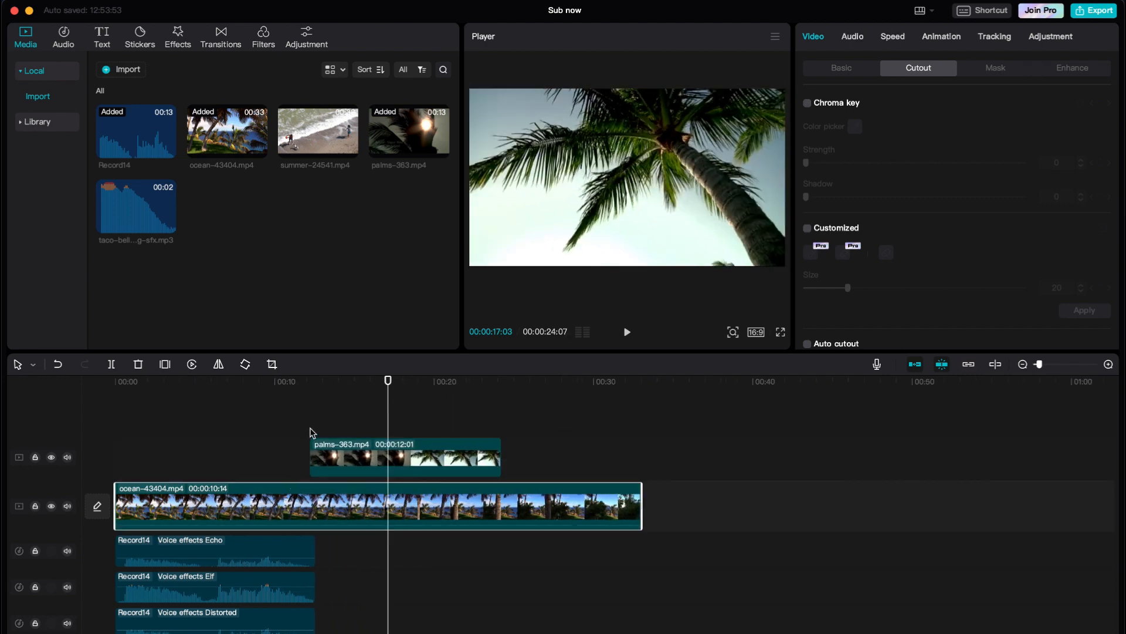
# - Trim the ocean clip's end at 00:00:12:06 and drop palms-363.mp4 onto the main track after it
pyautogui.click(308, 382)
pyautogui.press('w')
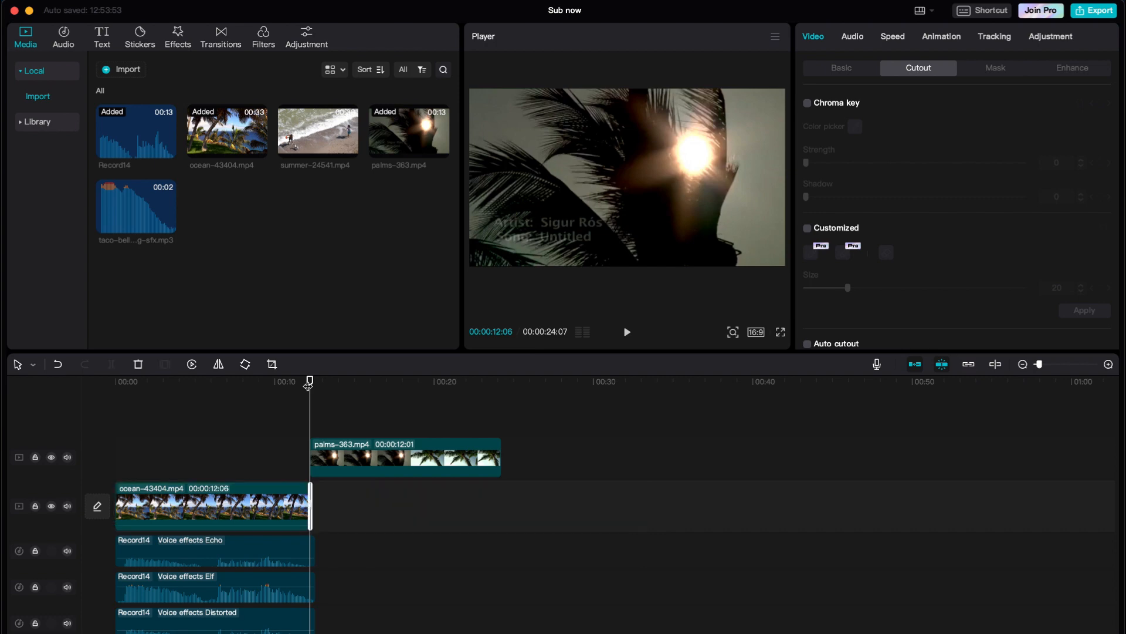
pyautogui.scroll(10, 345, 506)
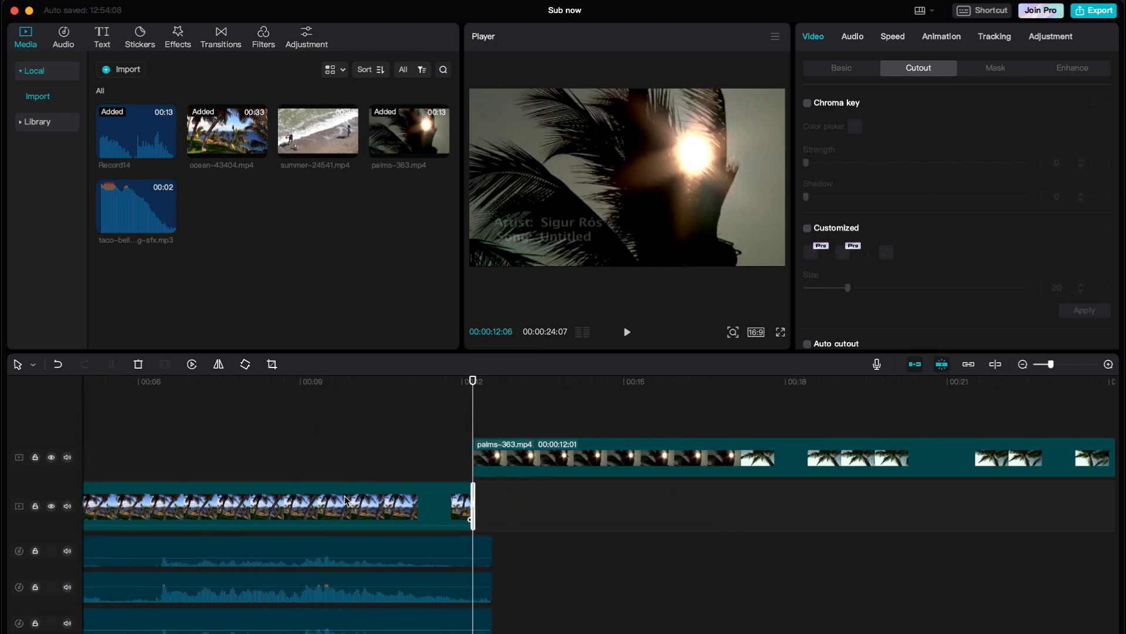
pyautogui.scroll(-3, 345, 501)
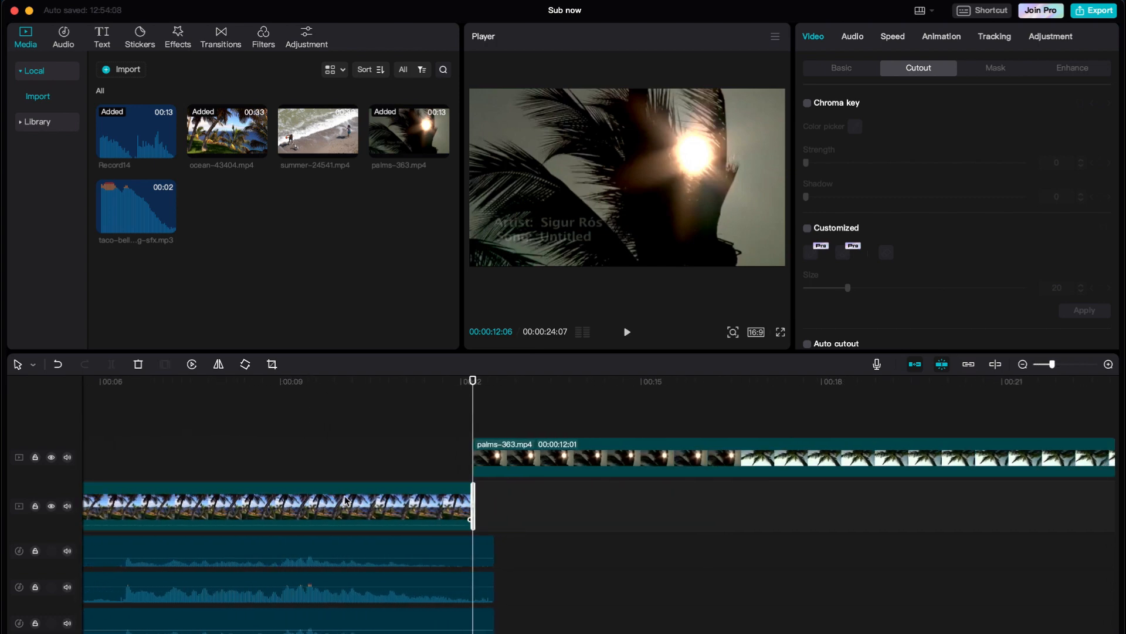
pyautogui.press('super+z')
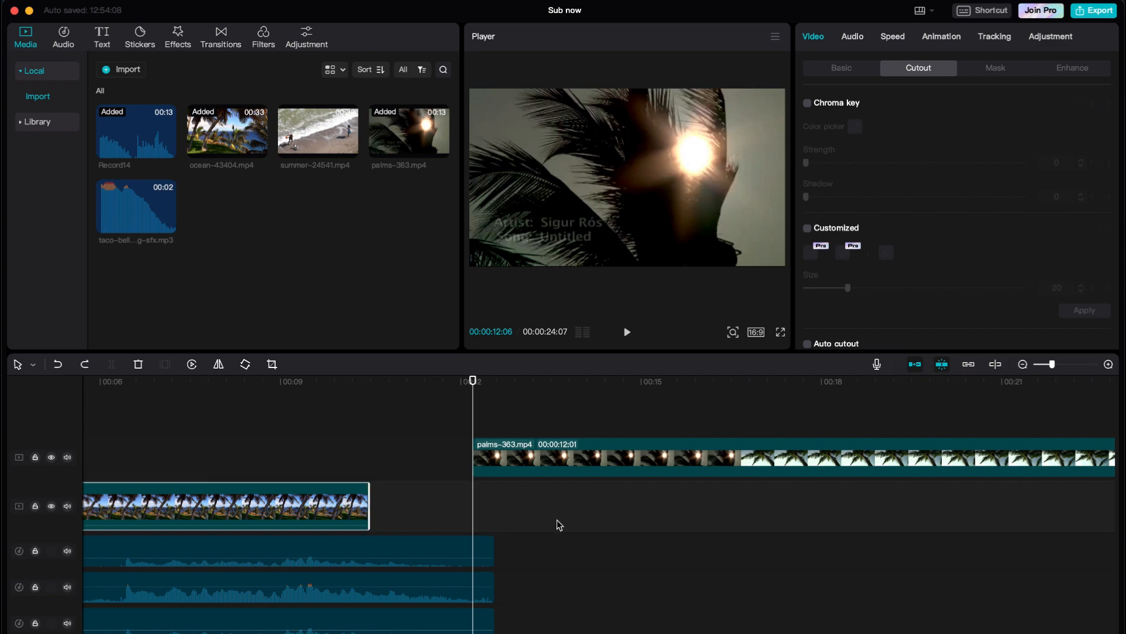
pyautogui.click(835, 69)
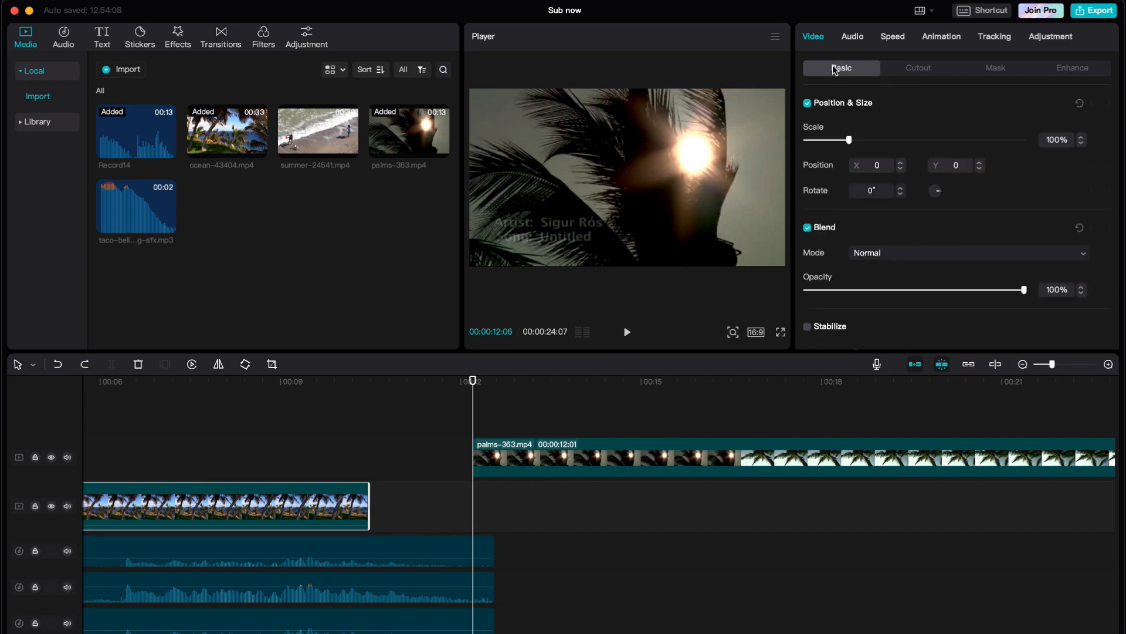
pyautogui.moveTo(370, 487); pyautogui.dragTo(470, 497)
pyautogui.scroll(-5, 387, 511)
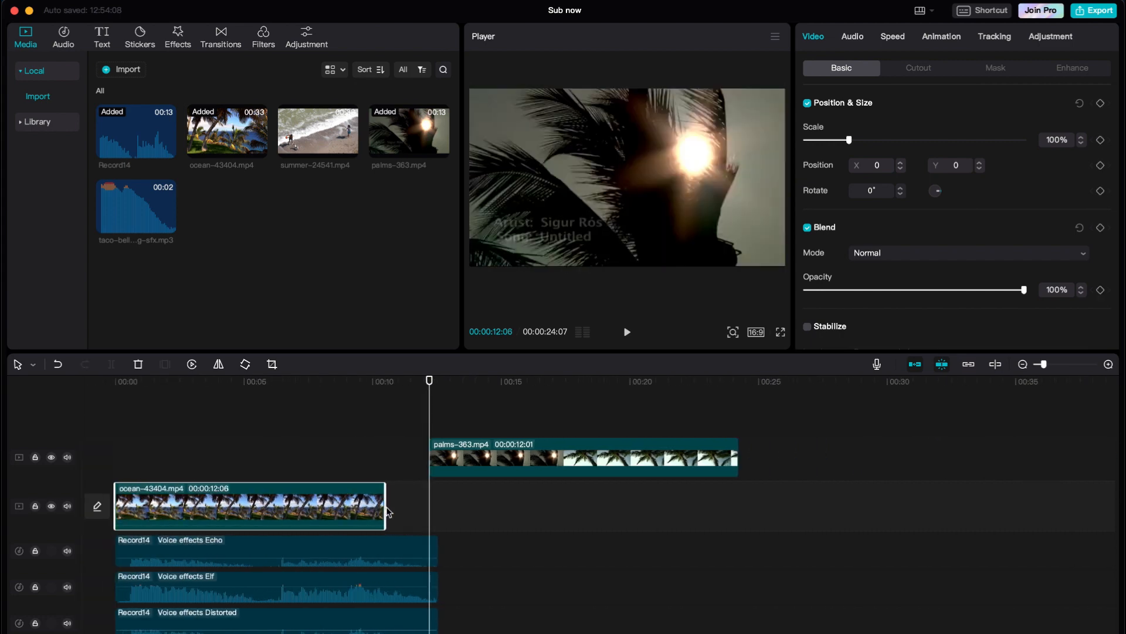
pyautogui.moveTo(332, 453); pyautogui.dragTo(317, 503)
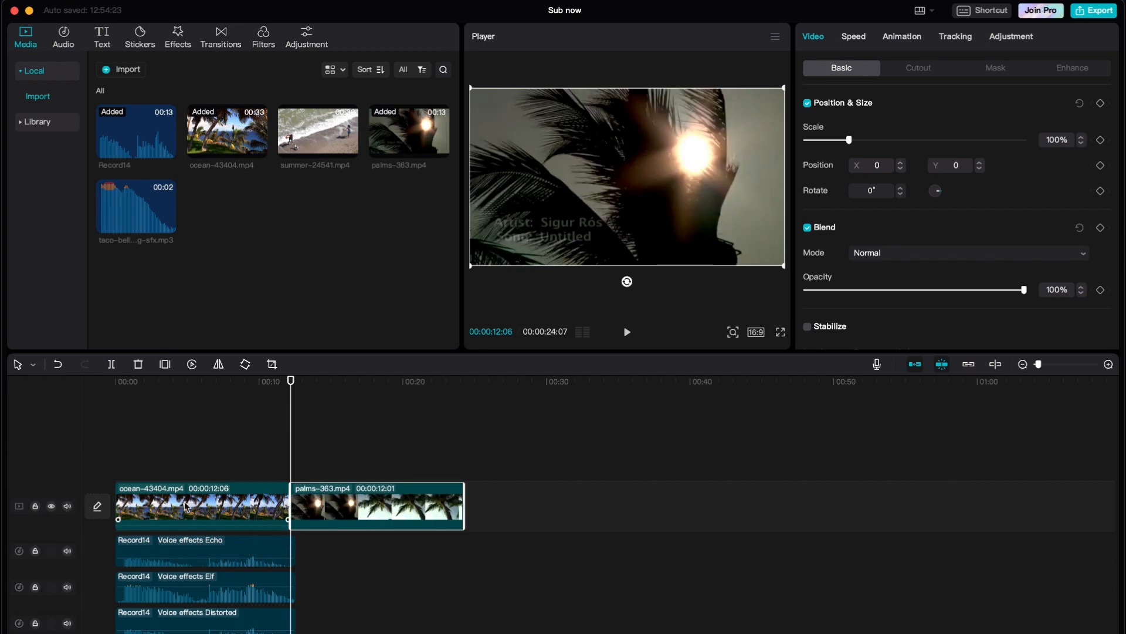
# - Trim ocean to 5:13 and palms to 6:28 so palms opens the main track, ocean flush behind
pyautogui.moveTo(287, 506); pyautogui.dragTo(537, 503)
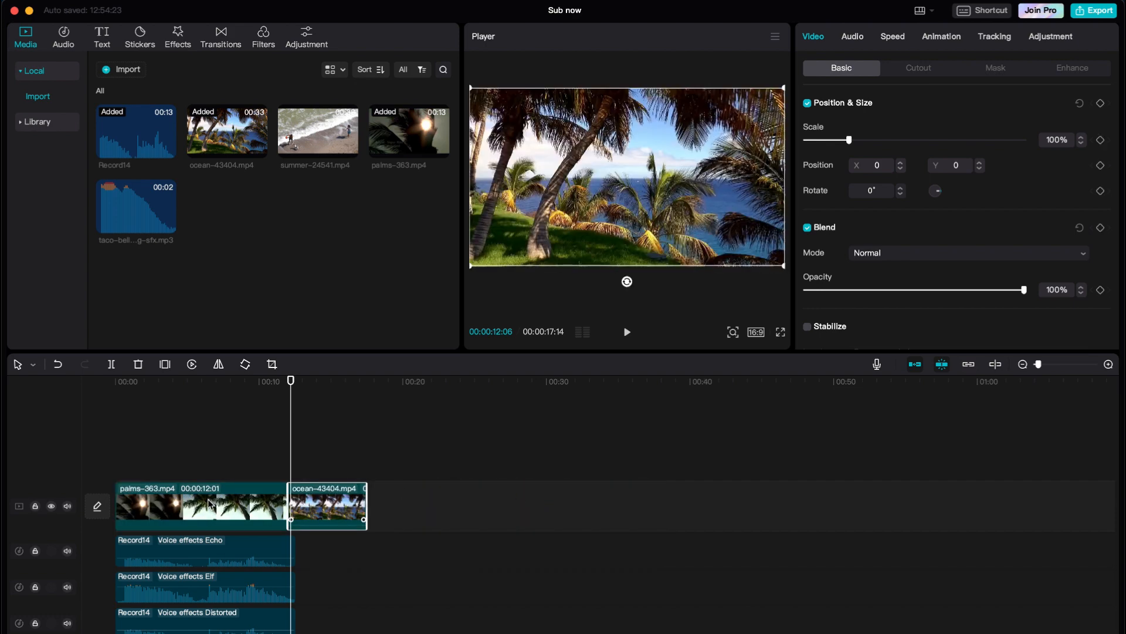
pyautogui.moveTo(123, 495); pyautogui.dragTo(174, 494)
pyautogui.moveTo(285, 494); pyautogui.dragTo(211, 495)
pyautogui.click(218, 455)
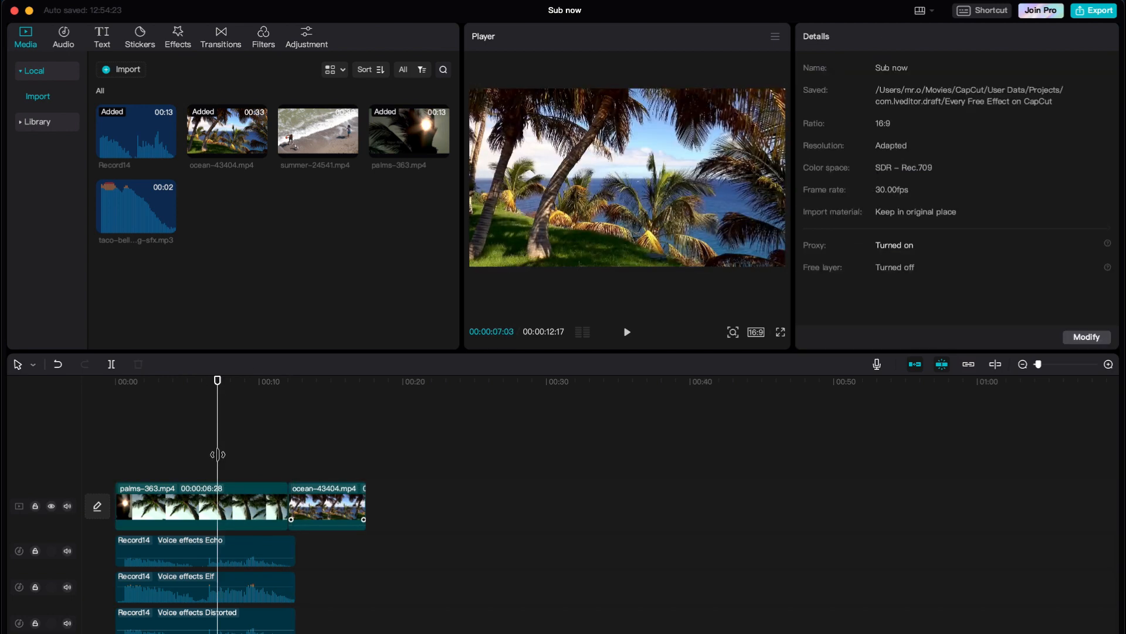
pyautogui.click(332, 502)
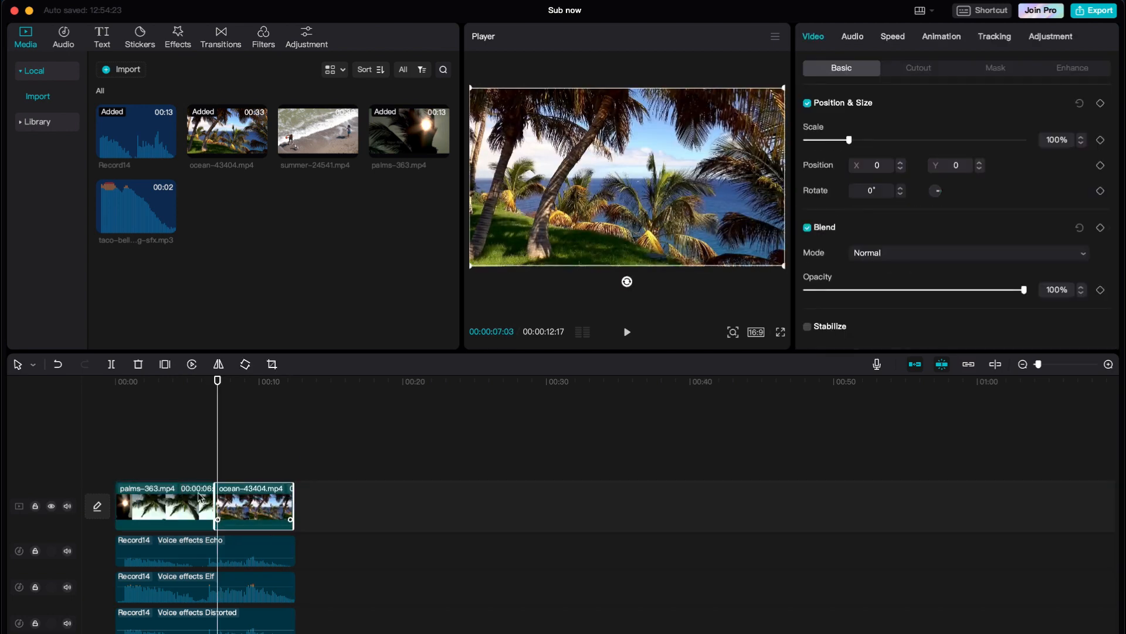
pyautogui.moveTo(168, 393); pyautogui.dragTo(70, 404)
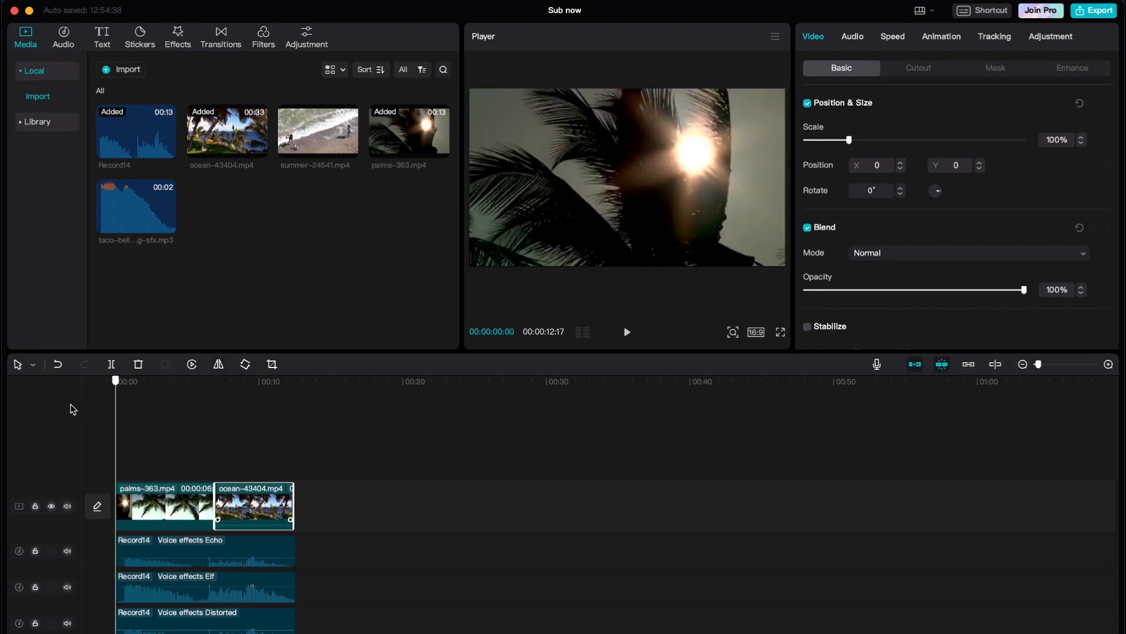
# - Play the edit through, then select the Echo, Elf and Distorted voice clips together
pyautogui.press('space')
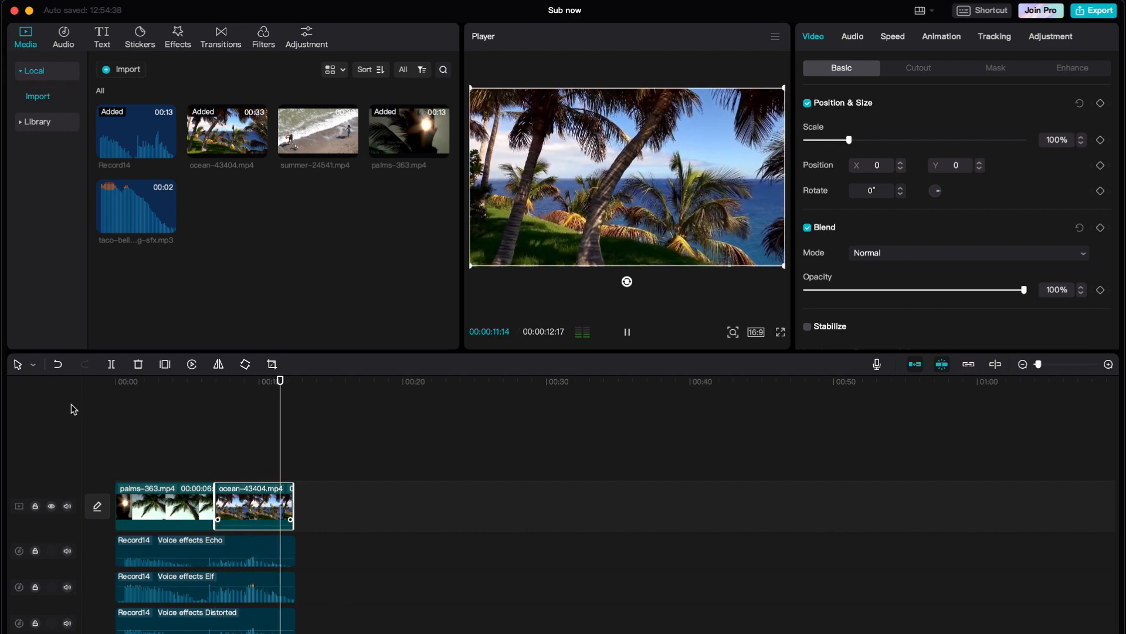
pyautogui.press('space')
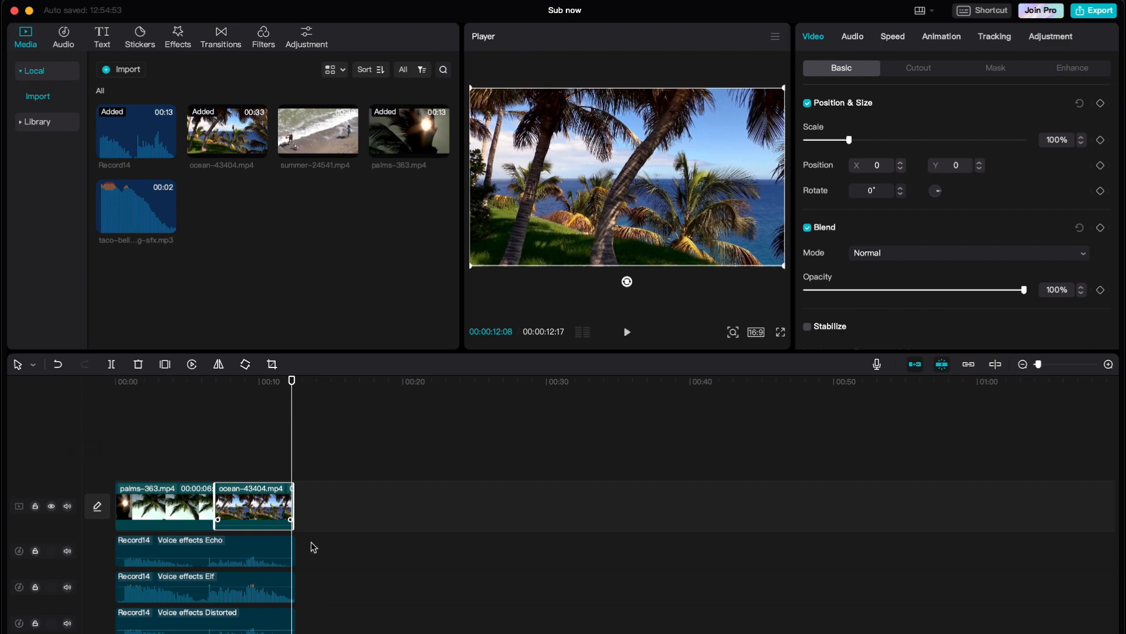
pyautogui.click(264, 549)
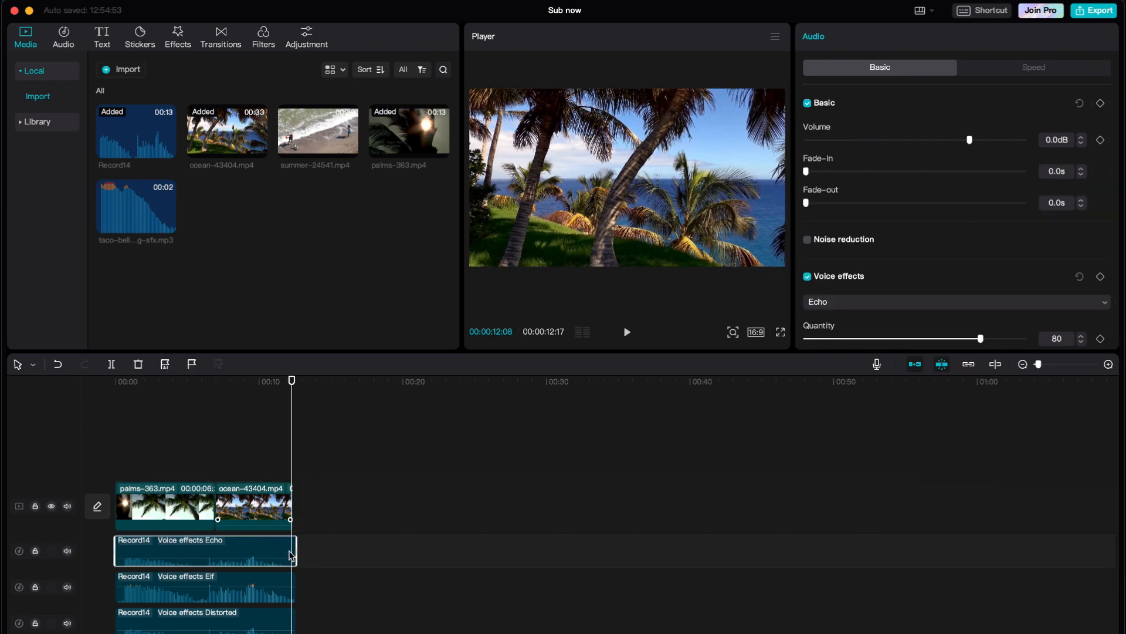
pyautogui.moveTo(332, 556); pyautogui.dragTo(254, 626)
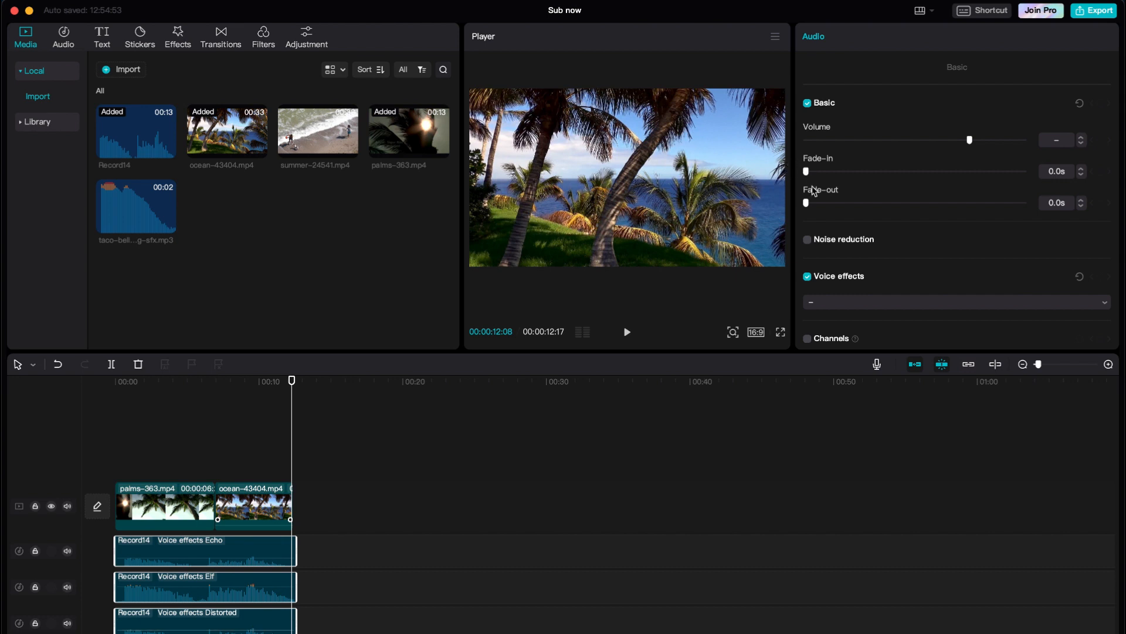
# - Give the three voice clips a 3.7 s fade-out and rewind the playhead to the start
pyautogui.moveTo(812, 203)
pyautogui.mouseDown()
pyautogui.moveTo(903, 206)
pyautogui.moveTo(889, 205)
pyautogui.mouseUp()
pyautogui.moveTo(205, 390); pyautogui.dragTo(123, 388)
pyautogui.click(166, 497)
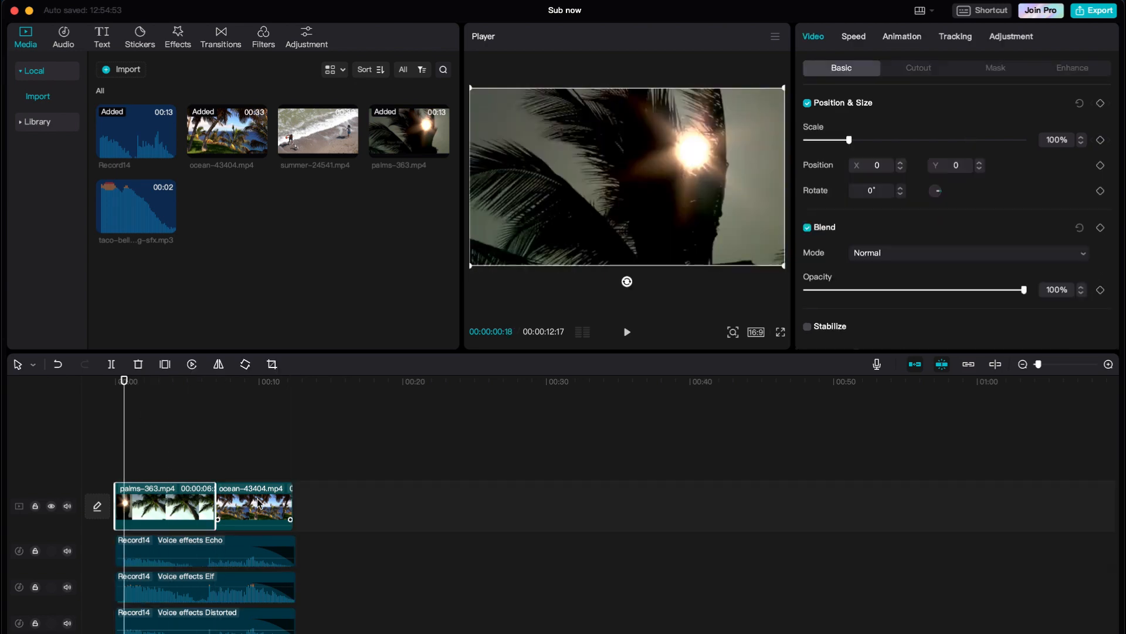
# - Select both video clips and lower their saturation to about -26 in the Adjustment panel
pyautogui.click(259, 498)
pyautogui.moveTo(338, 500); pyautogui.dragTo(162, 502)
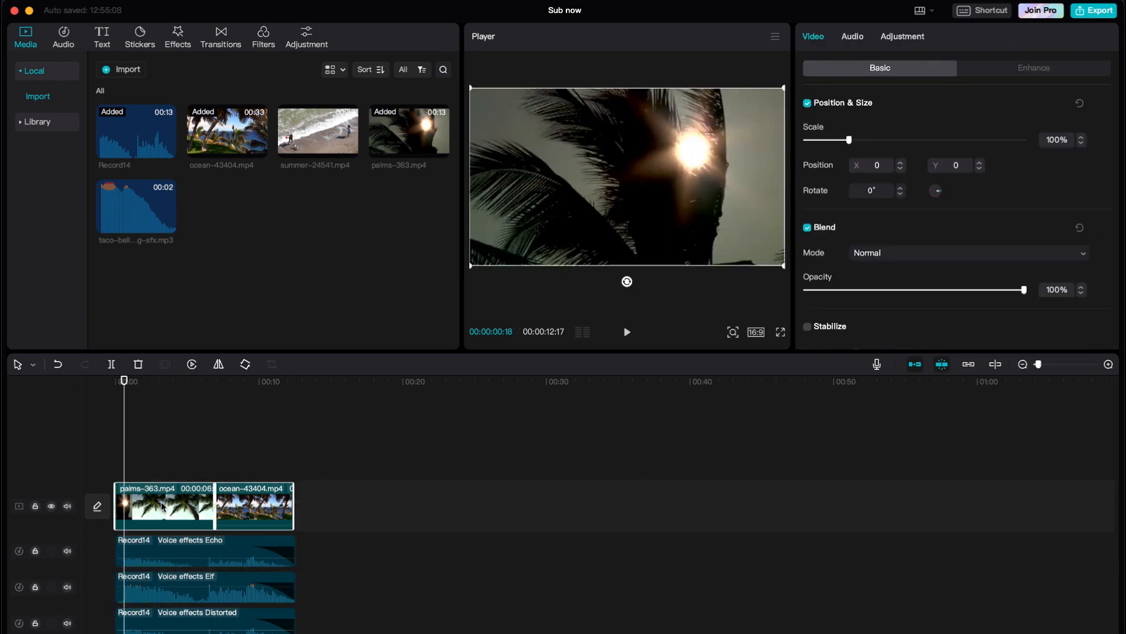
pyautogui.click(890, 40)
pyautogui.scroll(-10, 827, 221)
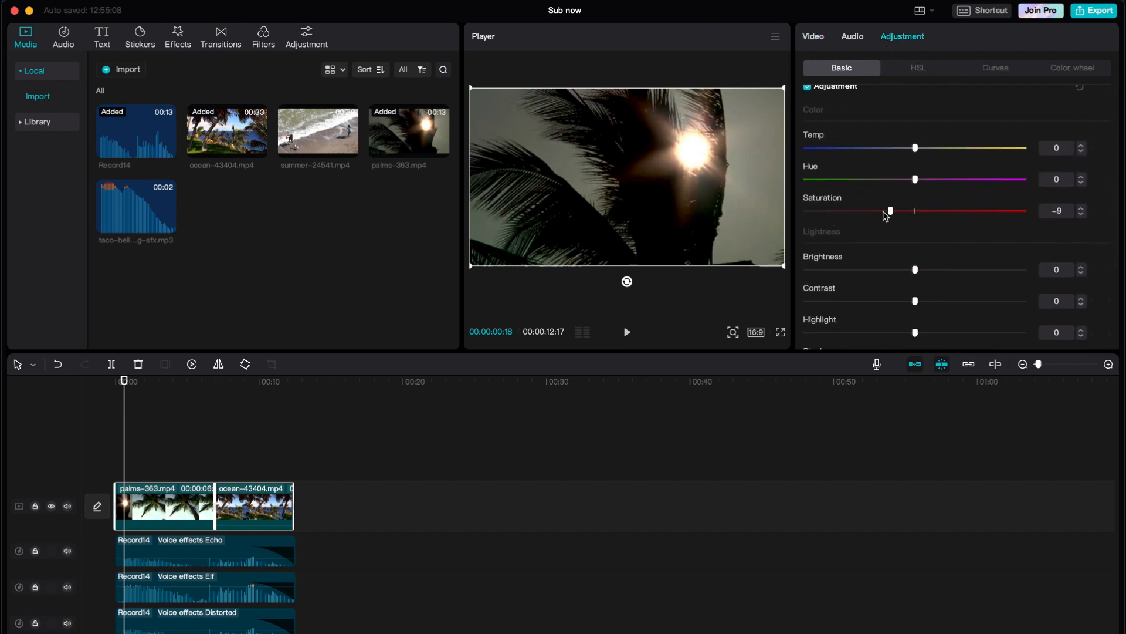
pyautogui.moveTo(869, 217); pyautogui.dragTo(877, 218)
pyautogui.moveTo(259, 386); pyautogui.dragTo(276, 389)
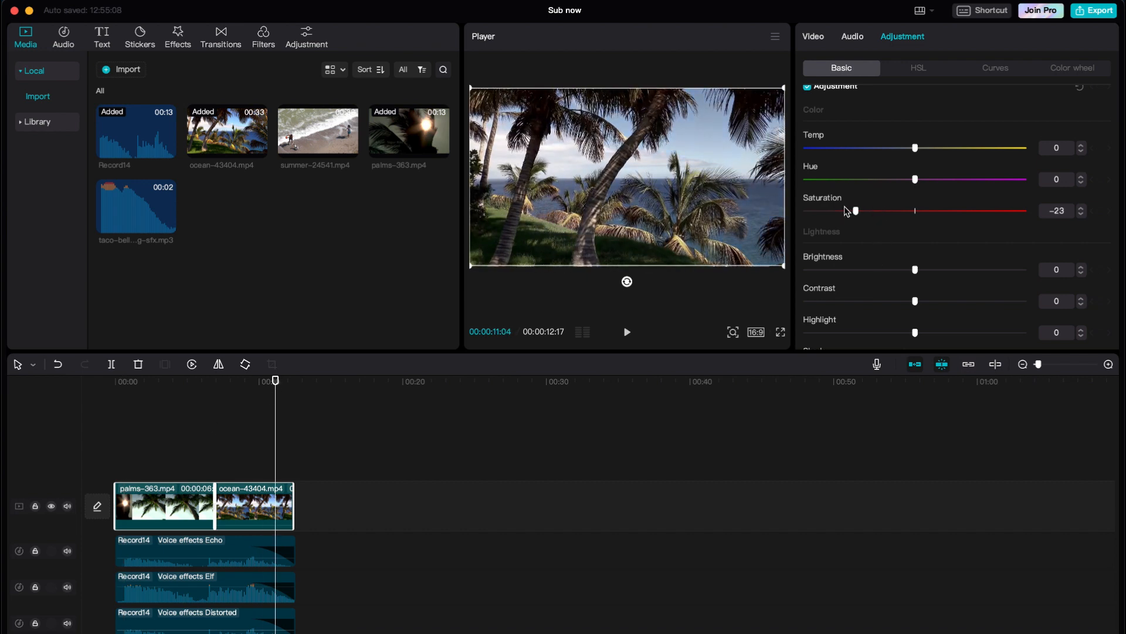
pyautogui.moveTo(846, 212)
pyautogui.mouseDown()
pyautogui.moveTo(828, 209)
pyautogui.moveTo(860, 212)
pyautogui.mouseUp()
# - Raise the contrast, pull down the highlights and adjust illumination on both clips
pyautogui.scroll(-3, 876, 262)
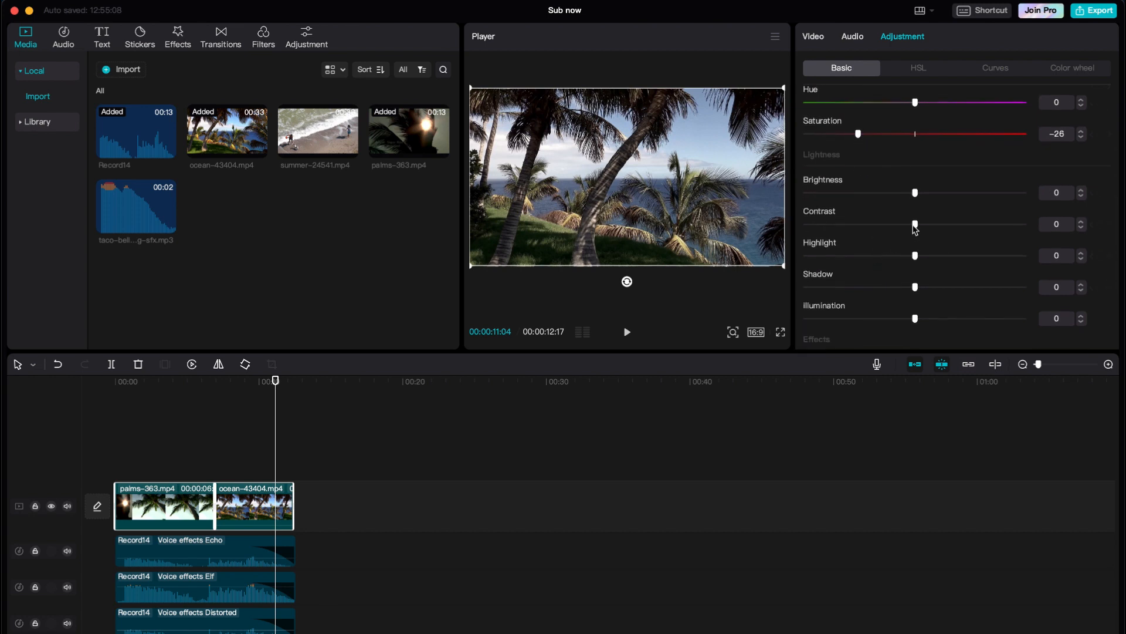
pyautogui.moveTo(916, 229); pyautogui.dragTo(954, 224)
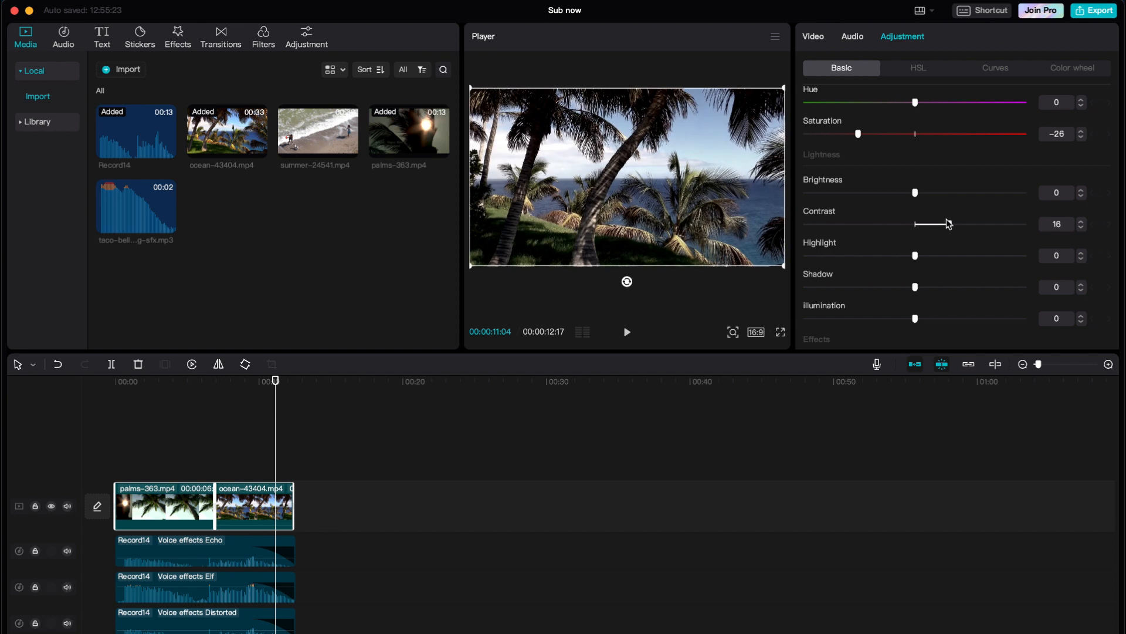
pyautogui.moveTo(913, 259); pyautogui.dragTo(871, 287)
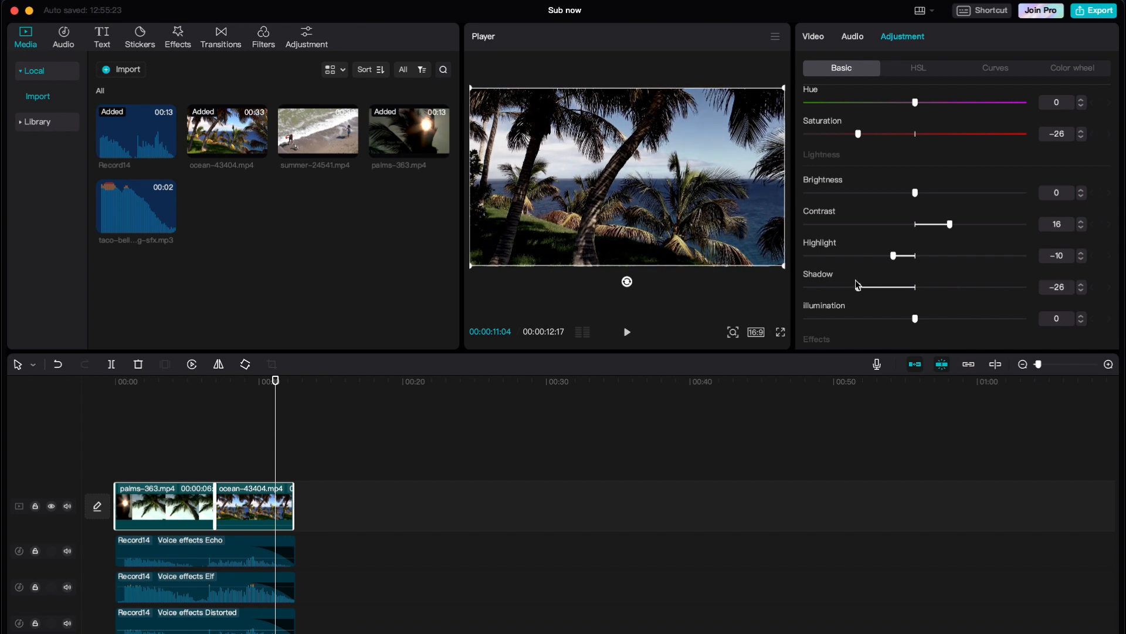
pyautogui.moveTo(916, 319); pyautogui.dragTo(877, 325)
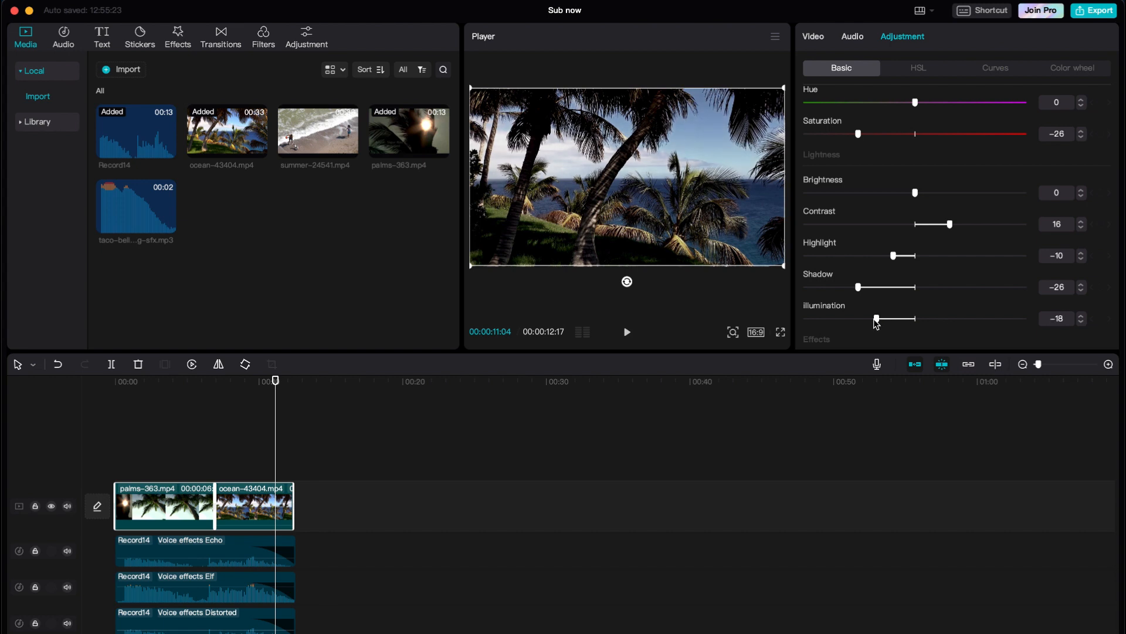
# - Cool the colour temperature to -29 and scrub through the timeline to review the footage
pyautogui.scroll(5, 916, 205)
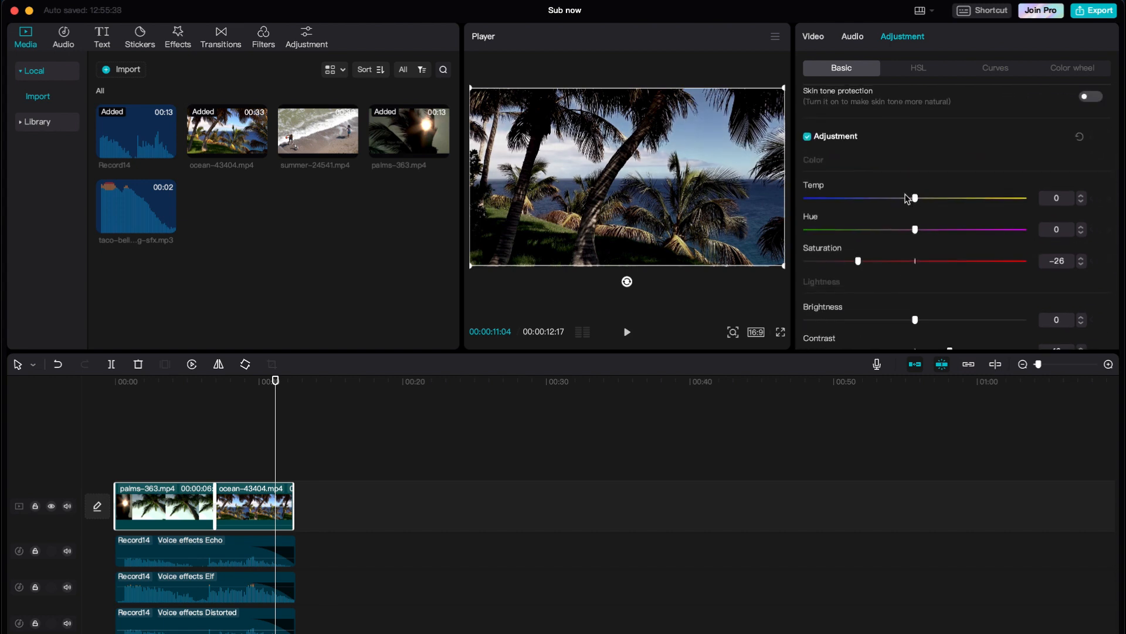
pyautogui.moveTo(906, 198); pyautogui.dragTo(861, 205)
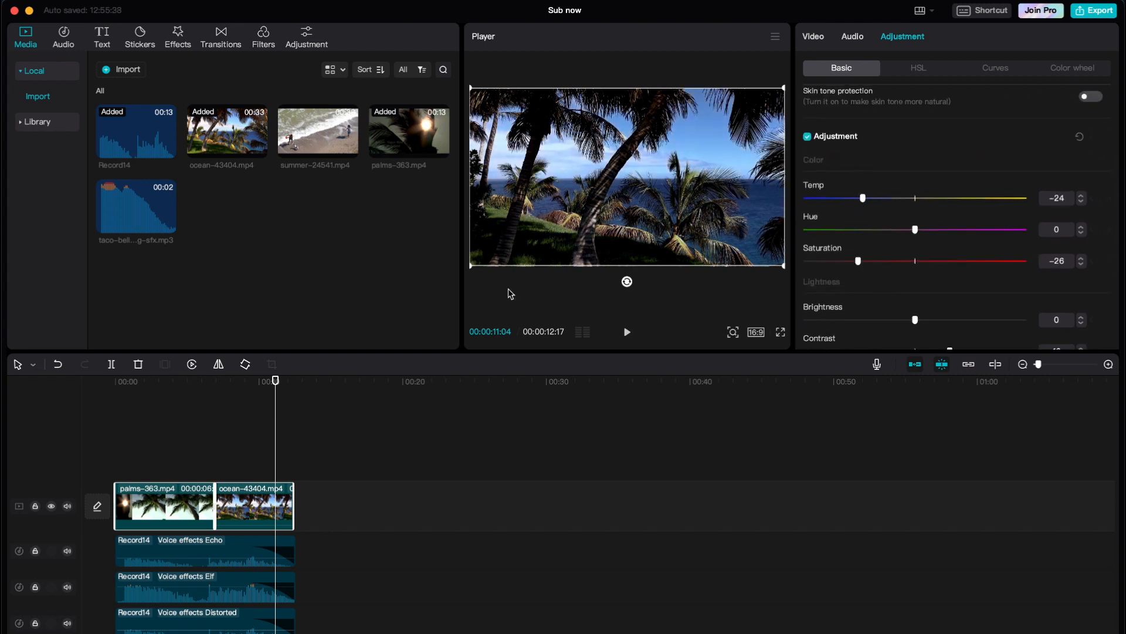
pyautogui.moveTo(243, 381); pyautogui.dragTo(150, 382)
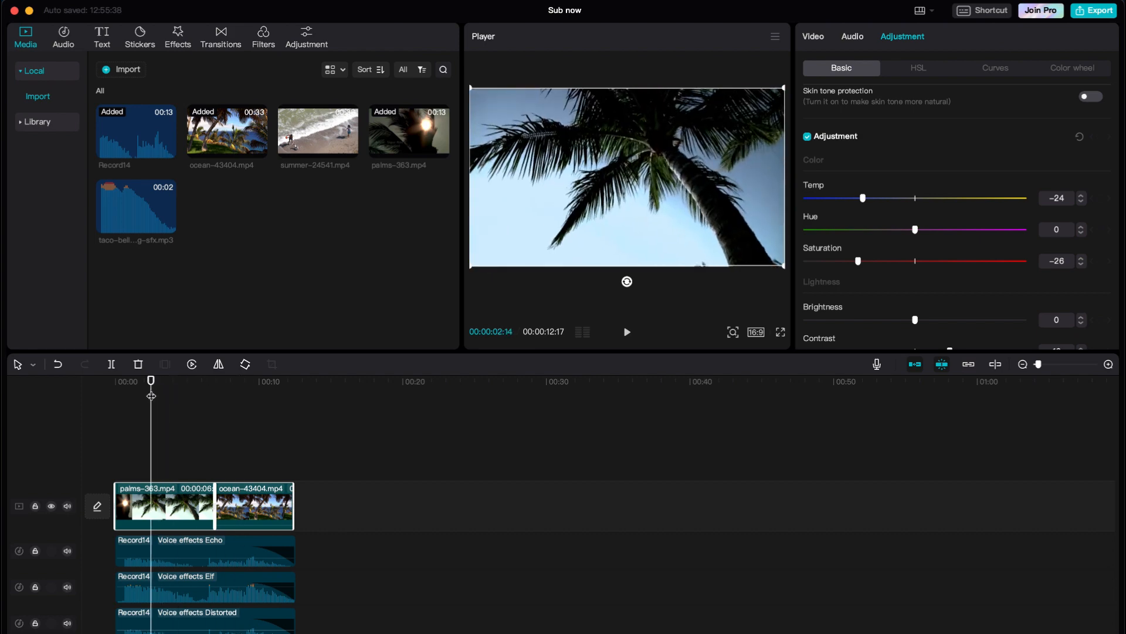
pyautogui.moveTo(863, 199)
pyautogui.mouseDown()
pyautogui.moveTo(820, 206)
pyautogui.moveTo(852, 210)
pyautogui.mouseUp()
pyautogui.moveTo(270, 384); pyautogui.dragTo(112, 392)
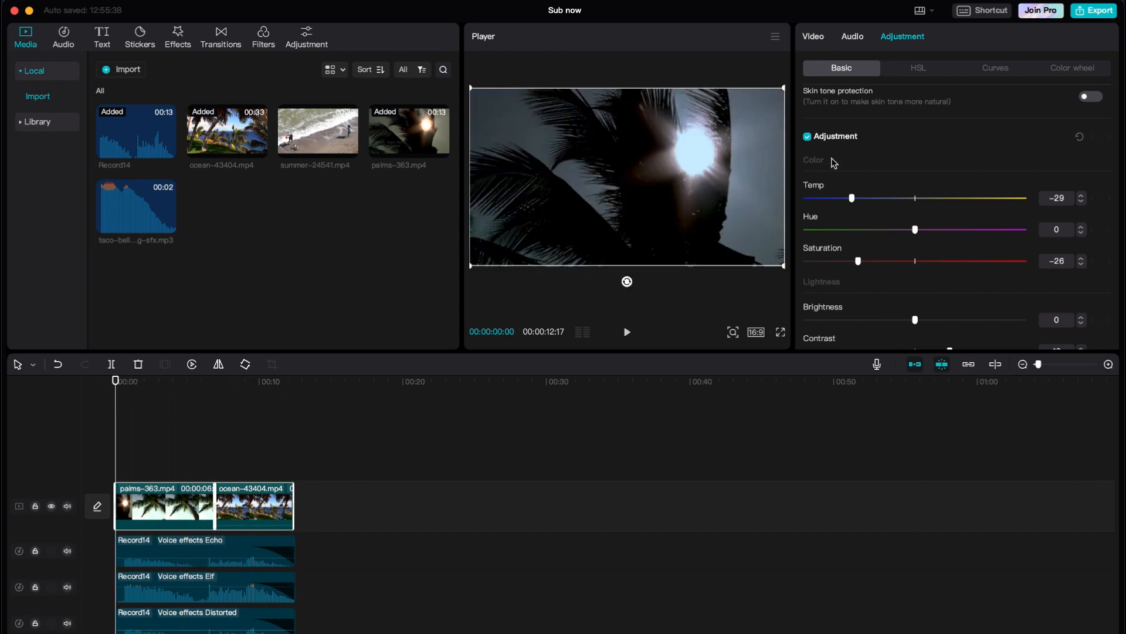
# - Open the Filters library, jump to Mono and preview the Warlock filter around 9 seconds
pyautogui.click(184, 443)
pyautogui.click(179, 41)
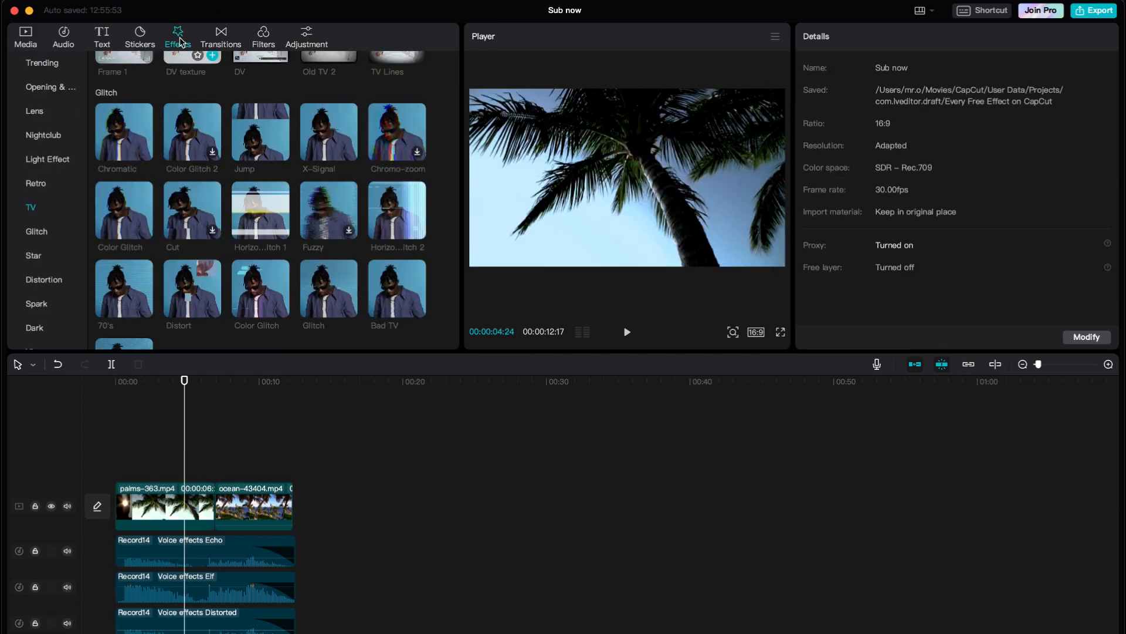
pyautogui.click(258, 38)
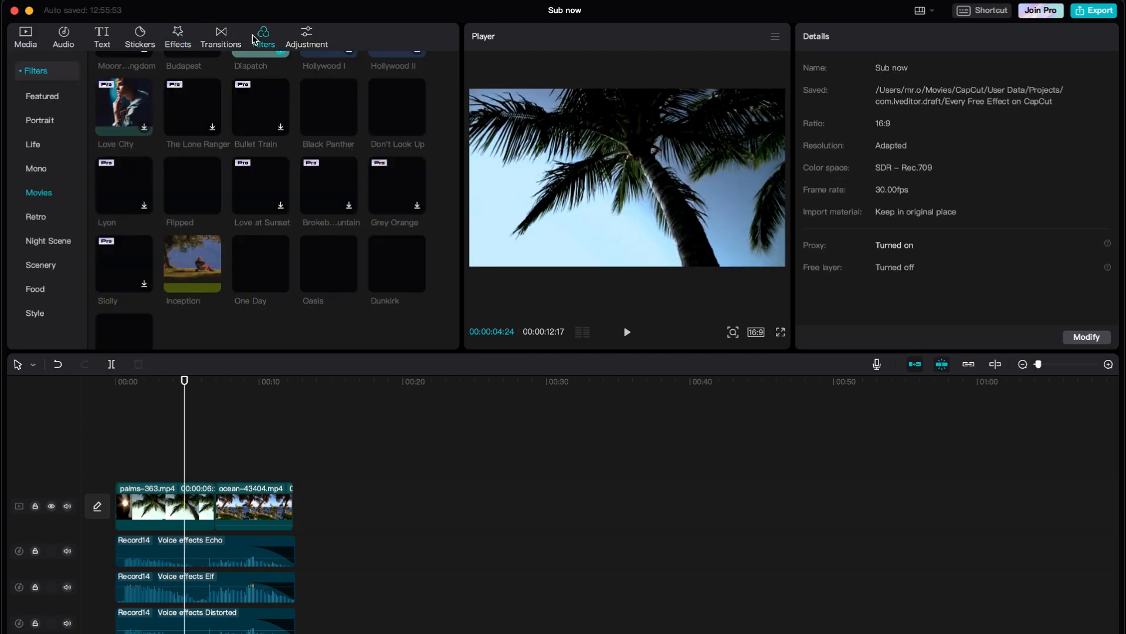
pyautogui.click(36, 169)
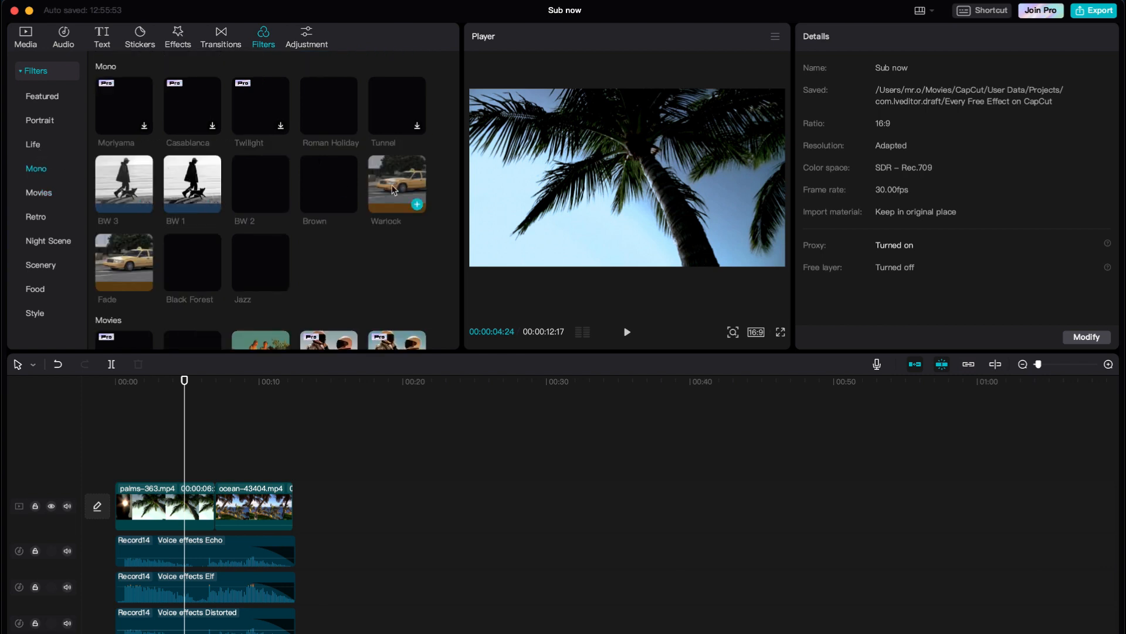
pyautogui.scroll(1, 392, 190)
pyautogui.click(392, 225)
pyautogui.scroll(-1, 381, 258)
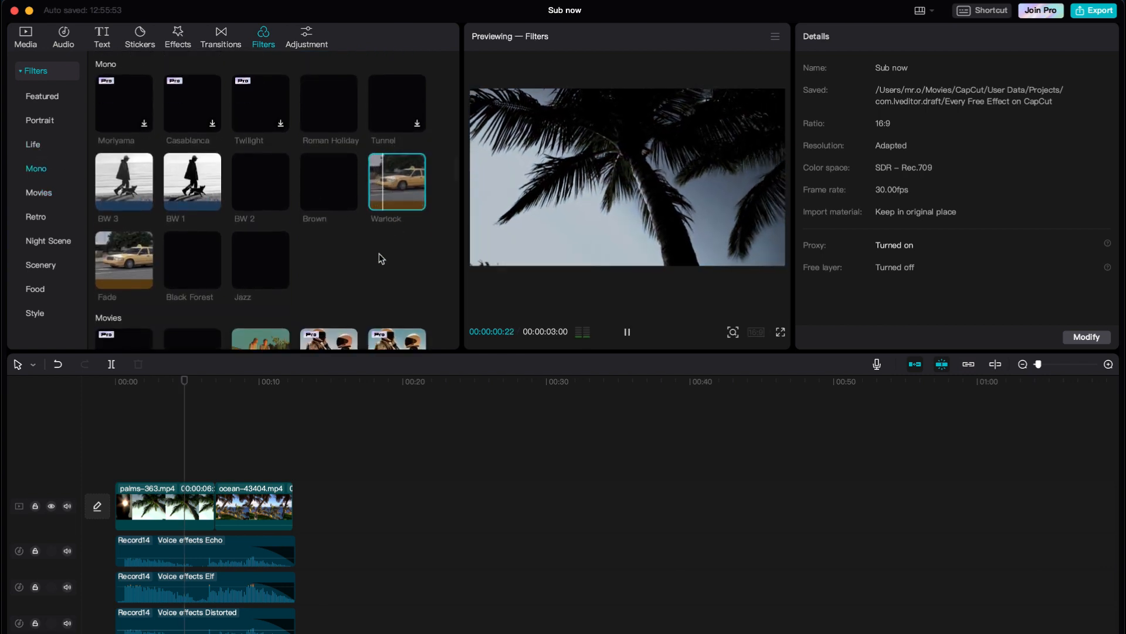
pyautogui.click(256, 381)
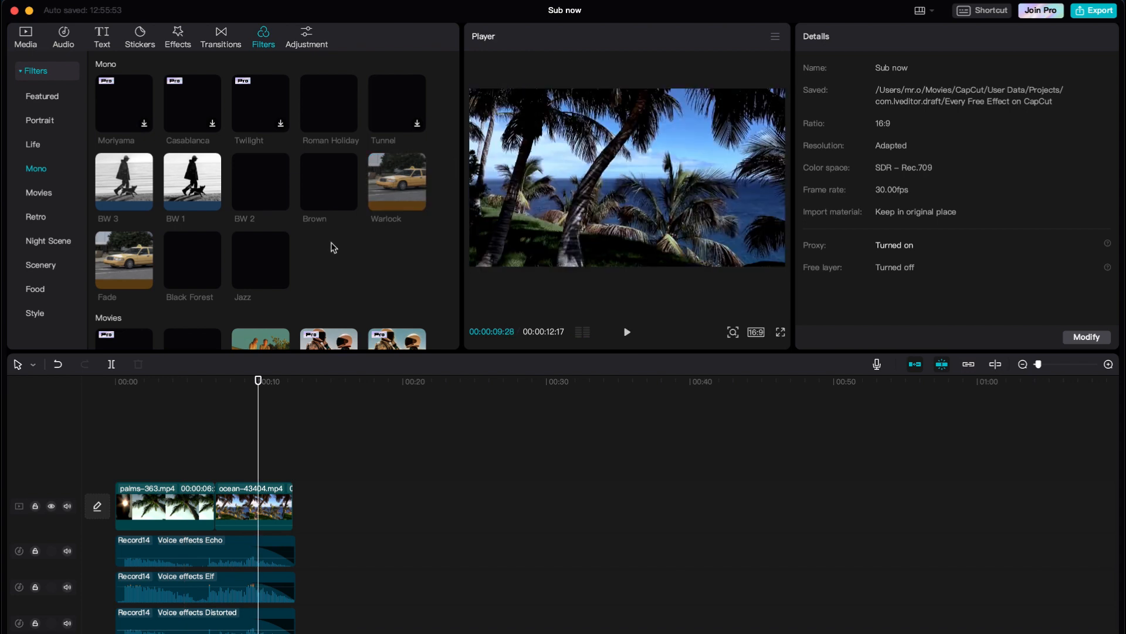
pyautogui.scroll(-6, 333, 247)
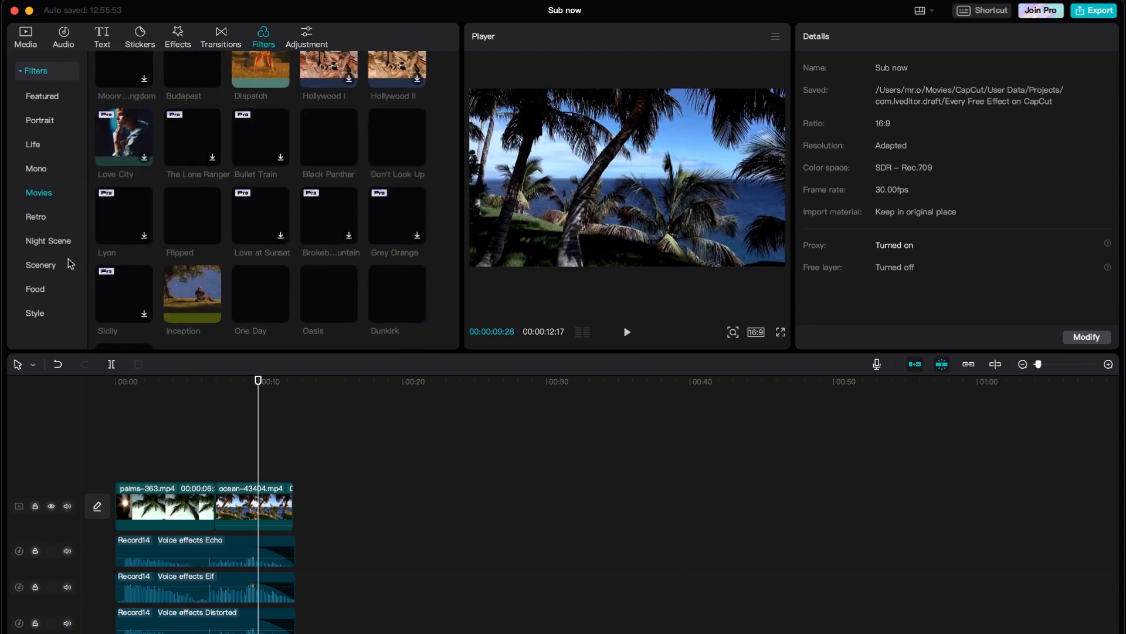
# - Browse the Scenery and Food filter categories, ending on the Style filters
pyautogui.click(47, 265)
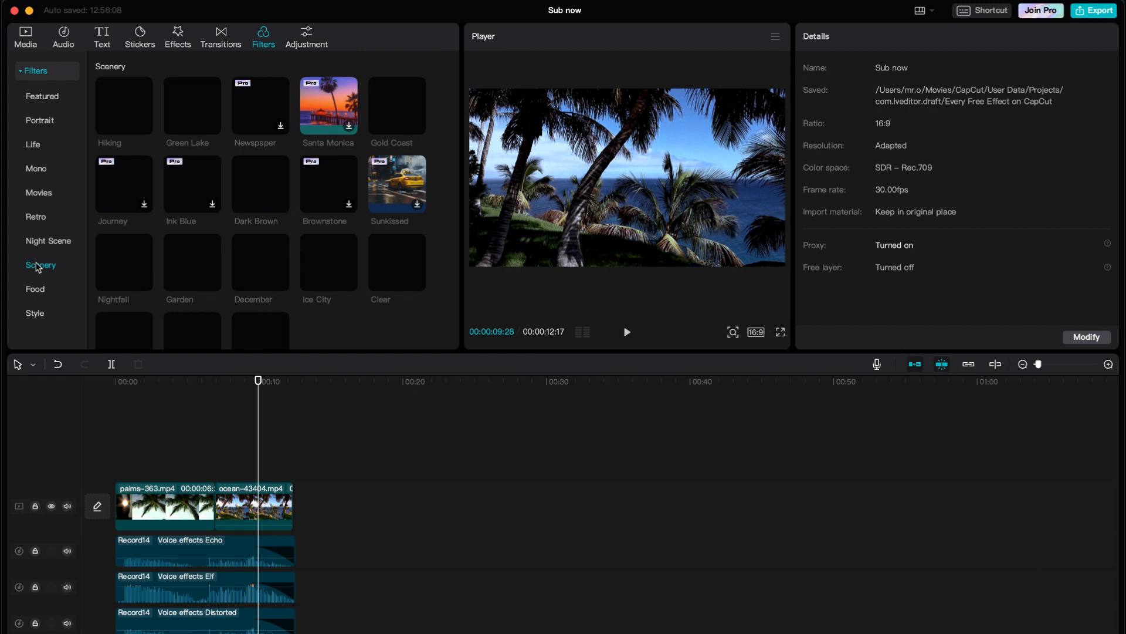
pyautogui.click(36, 290)
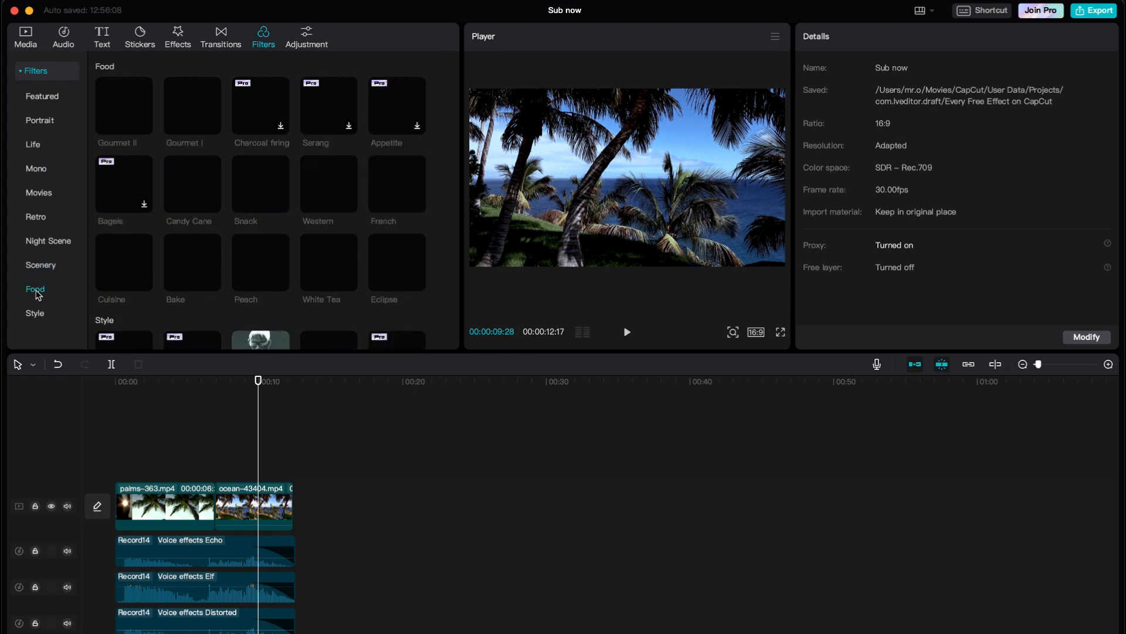
pyautogui.click(36, 316)
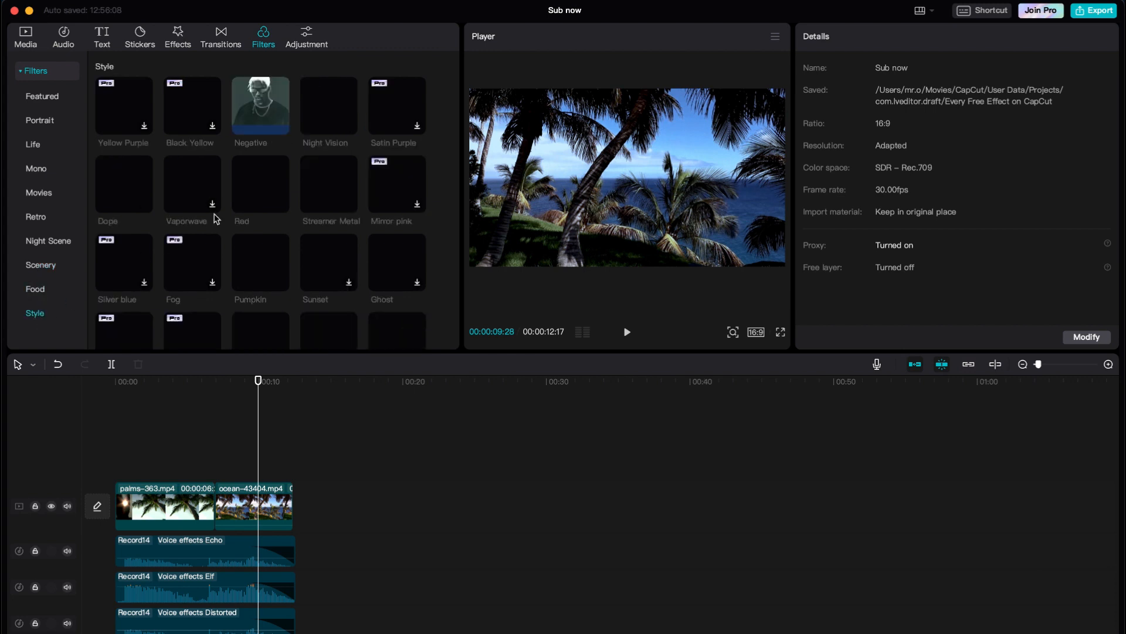
pyautogui.scroll(-5, 216, 219)
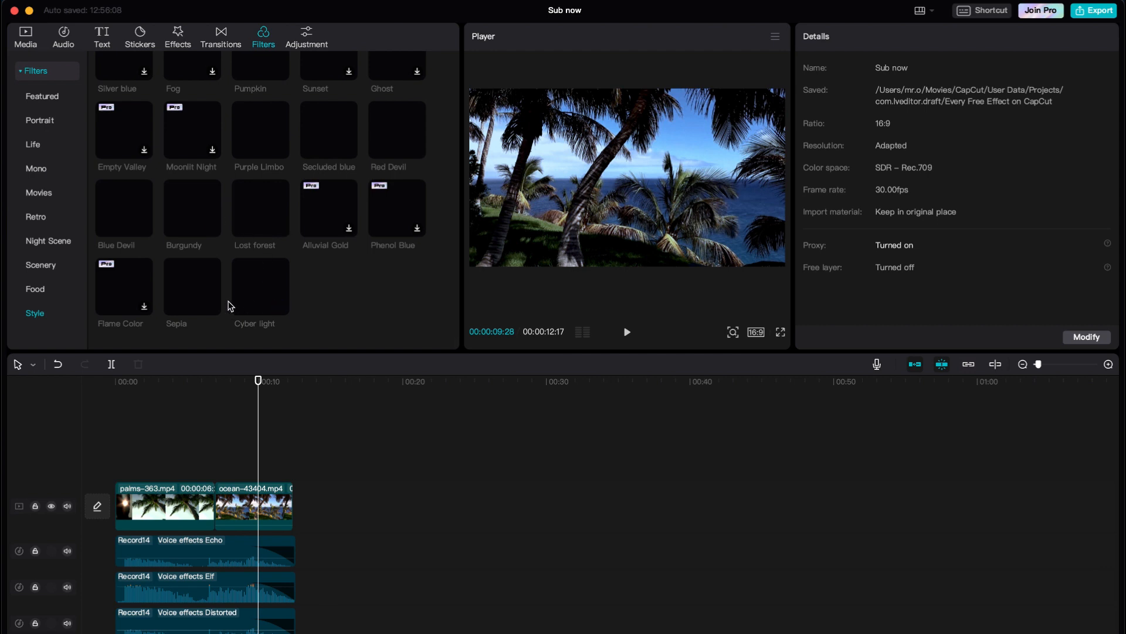
# - Preview the Blue Devil, Sepia and Cyber light Style filters, returning to Sepia
pyautogui.click(144, 206)
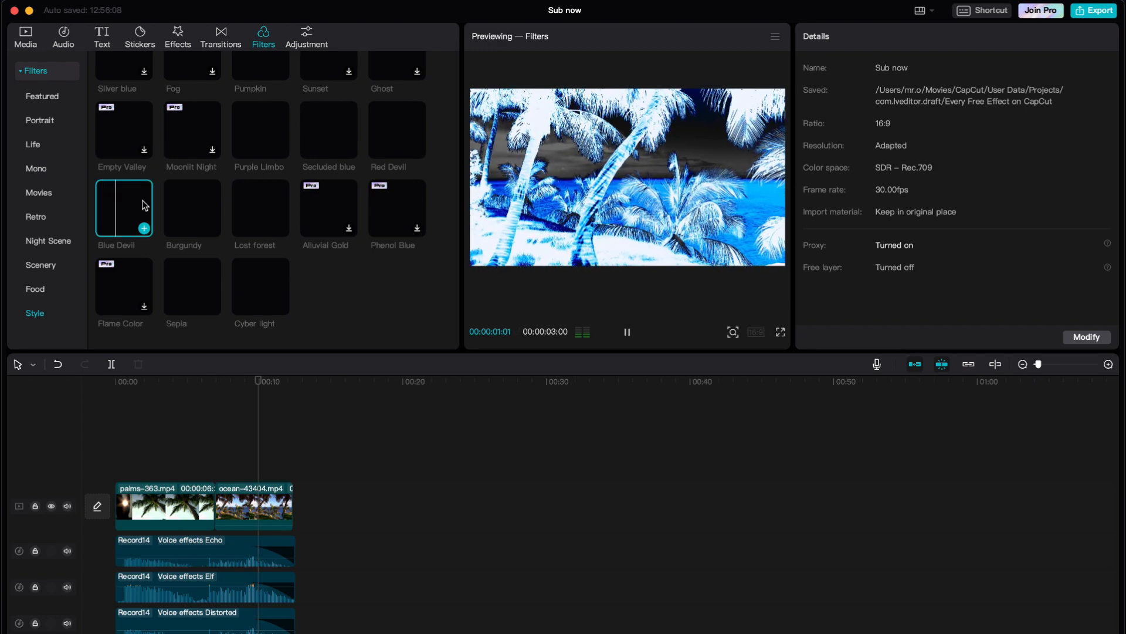
pyautogui.click(199, 285)
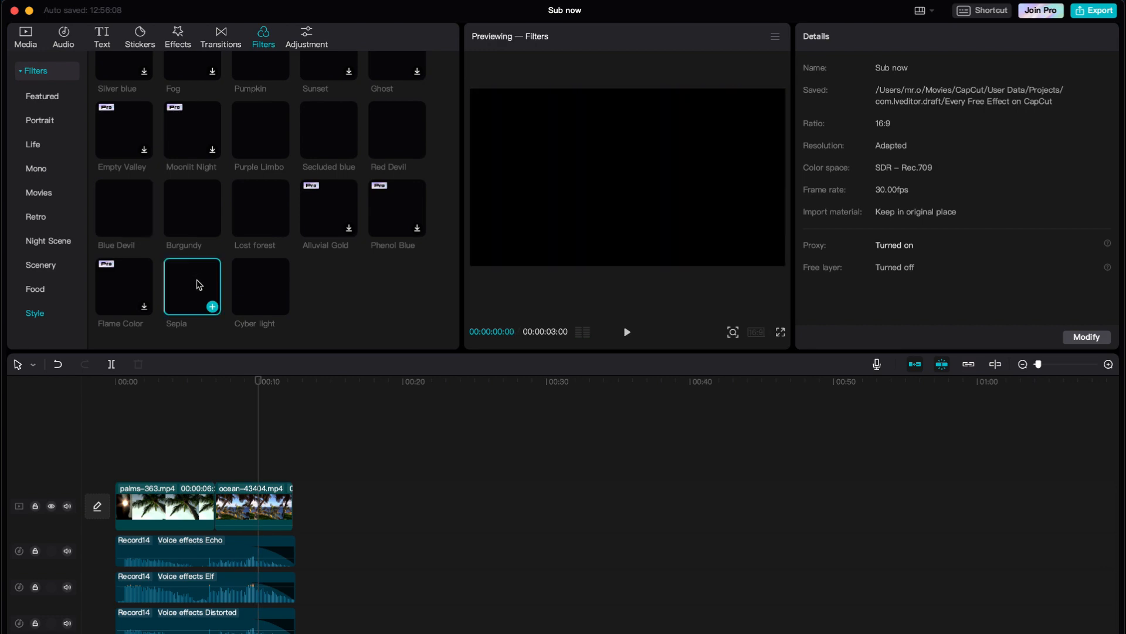
pyautogui.click(275, 285)
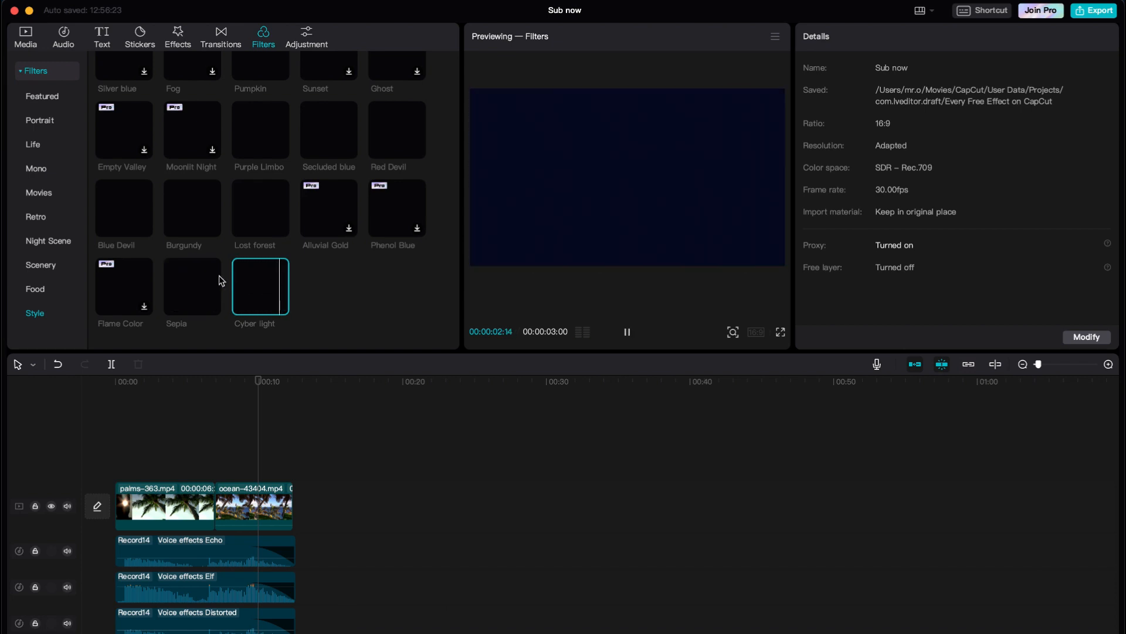
pyautogui.click(208, 296)
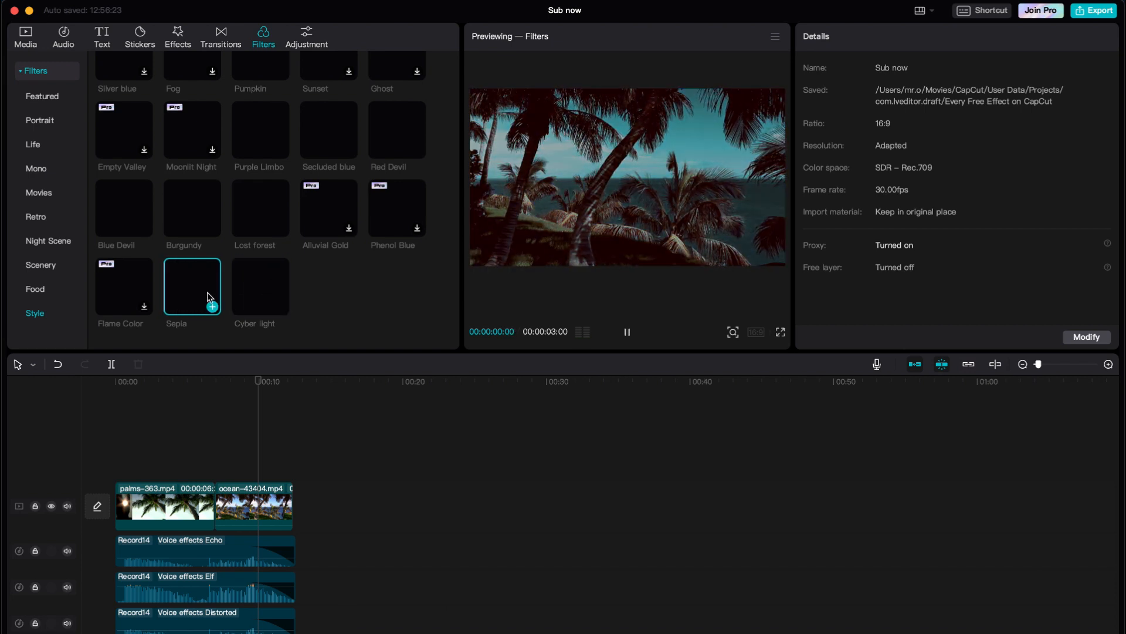
# - Add the Sepia filter and extend it back to 00:00 so it spans both clips
pyautogui.click(211, 306)
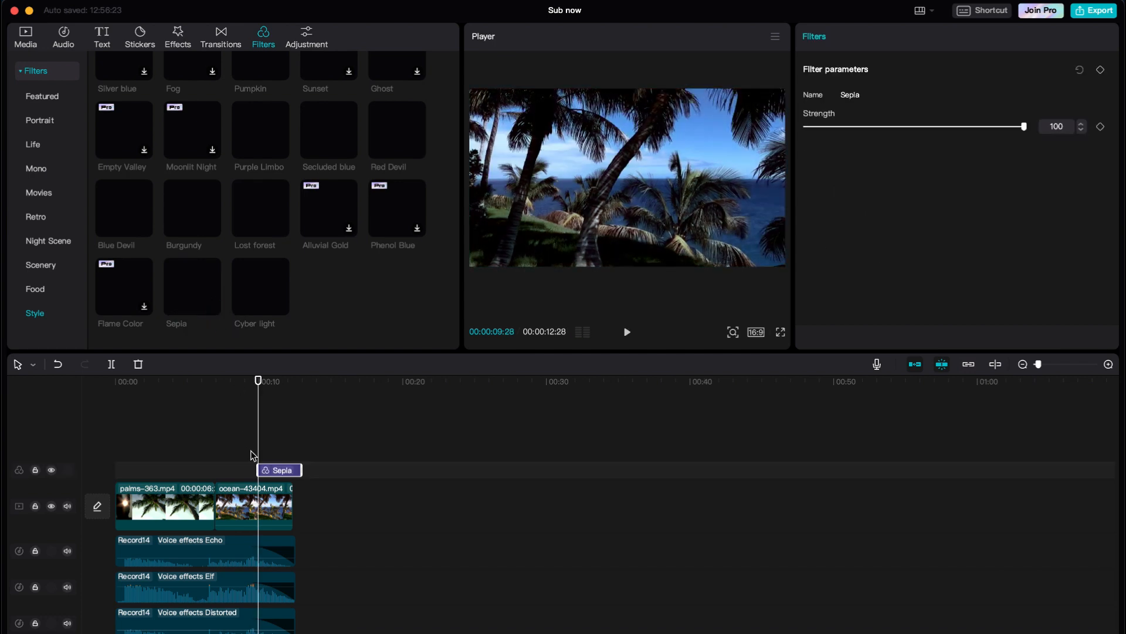
pyautogui.moveTo(259, 470); pyautogui.dragTo(115, 470)
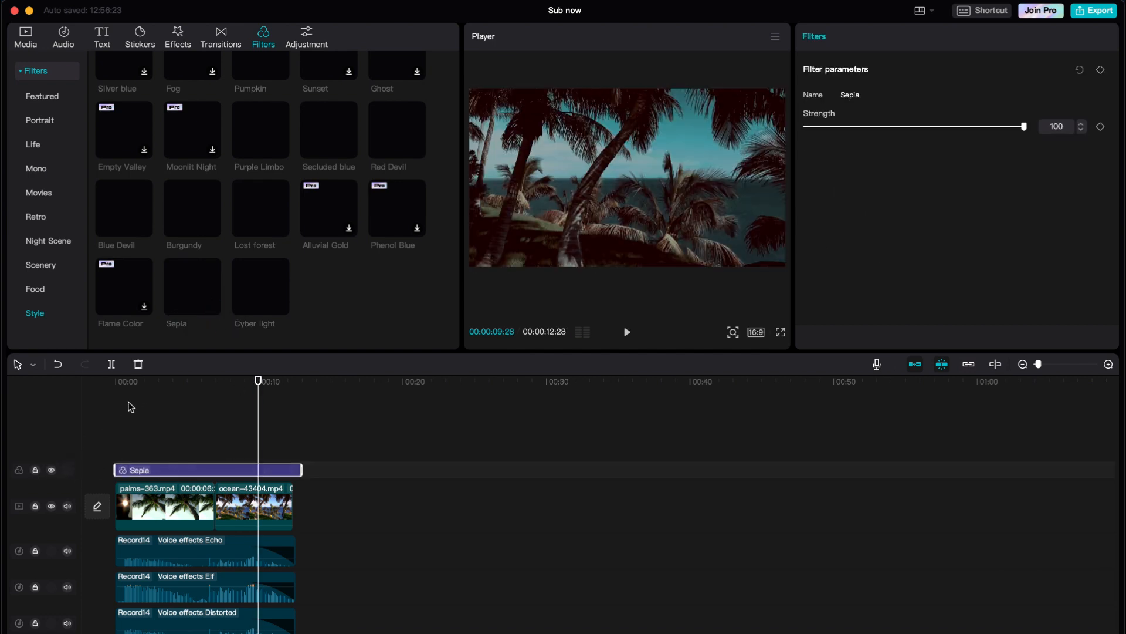
pyautogui.click(115, 383)
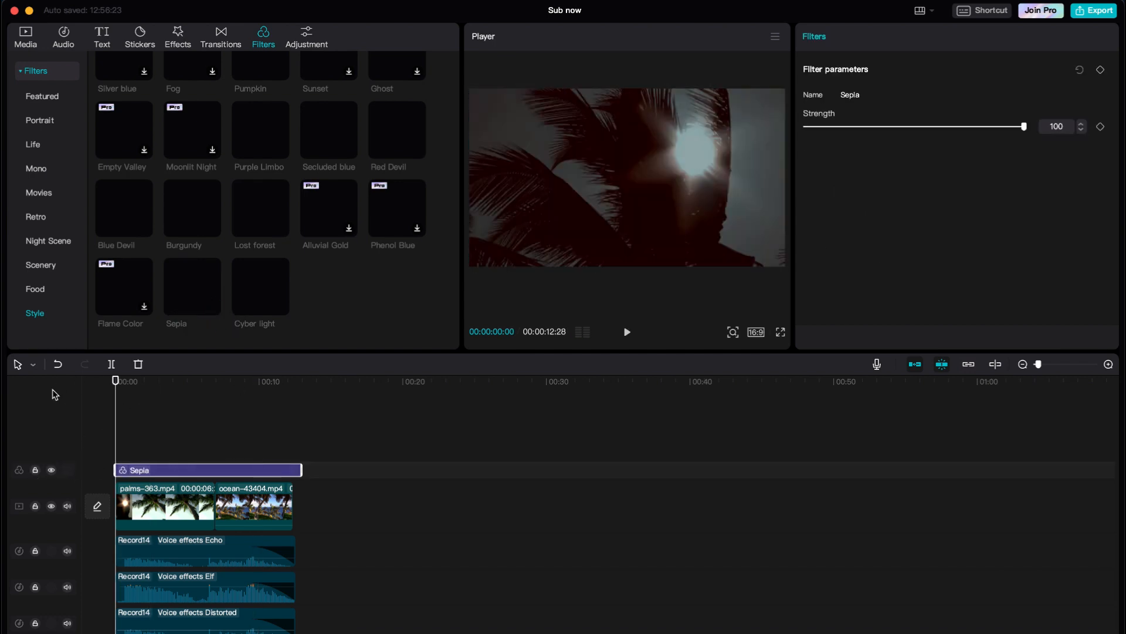
pyautogui.click(145, 35)
pyautogui.click(225, 37)
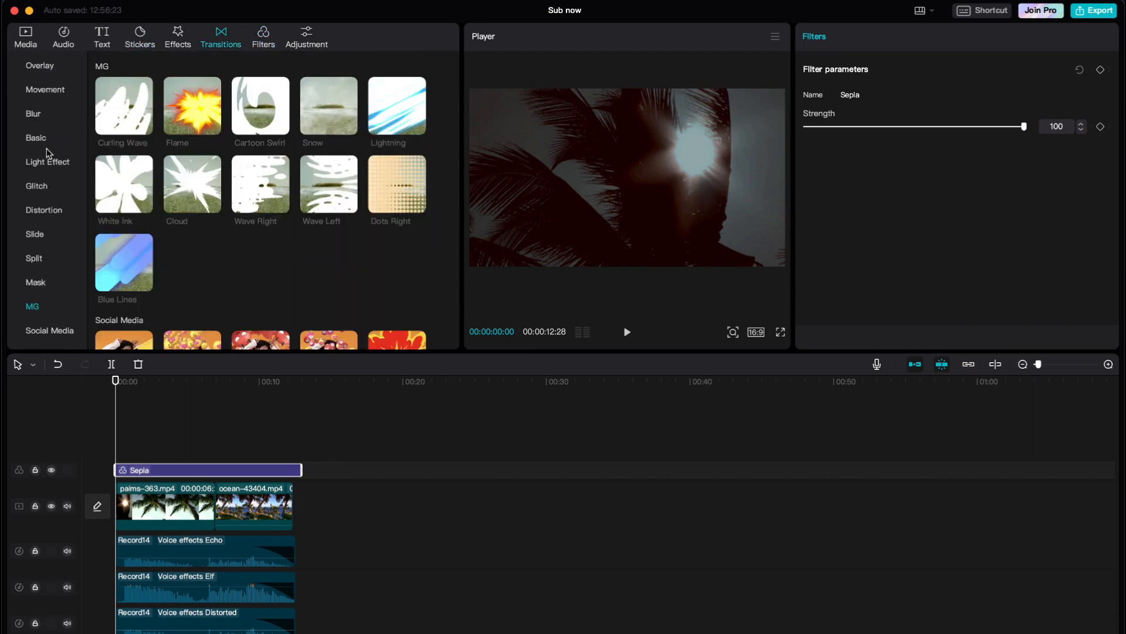